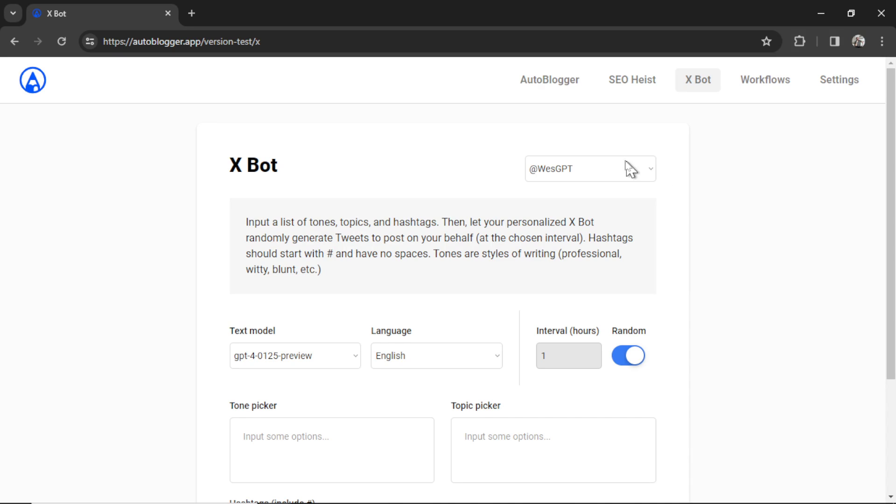
# Step: Open the AutoBlogger article generator page and look through its settings
pyautogui.click(558, 89)
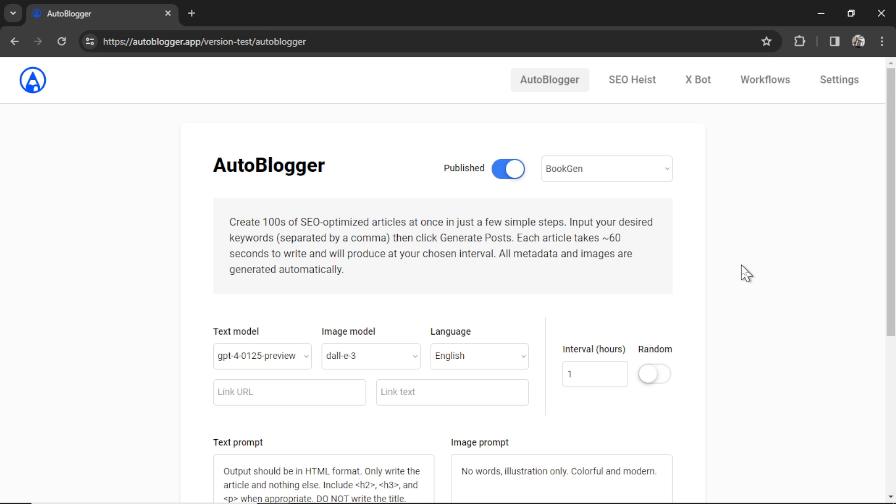
pyautogui.scroll(-5, 746, 274)
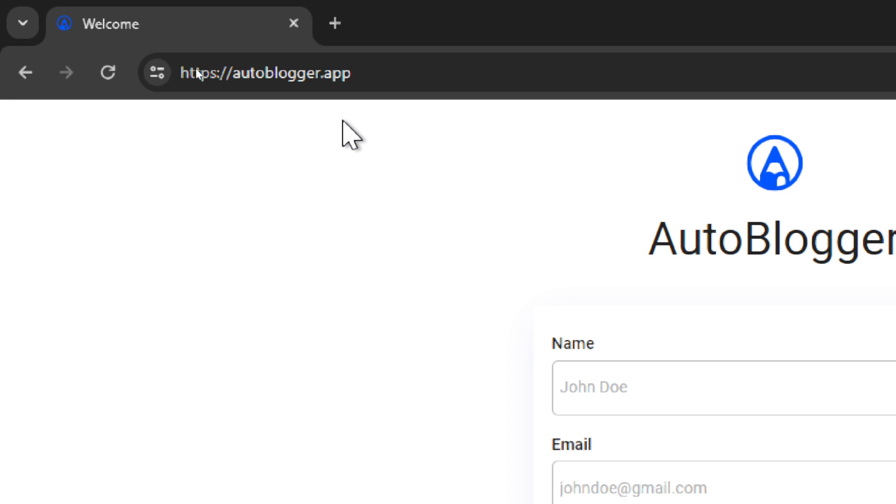
# Step: Go through the AutoBlogger sign-up form's name, email and password fields
pyautogui.click(888, 394)
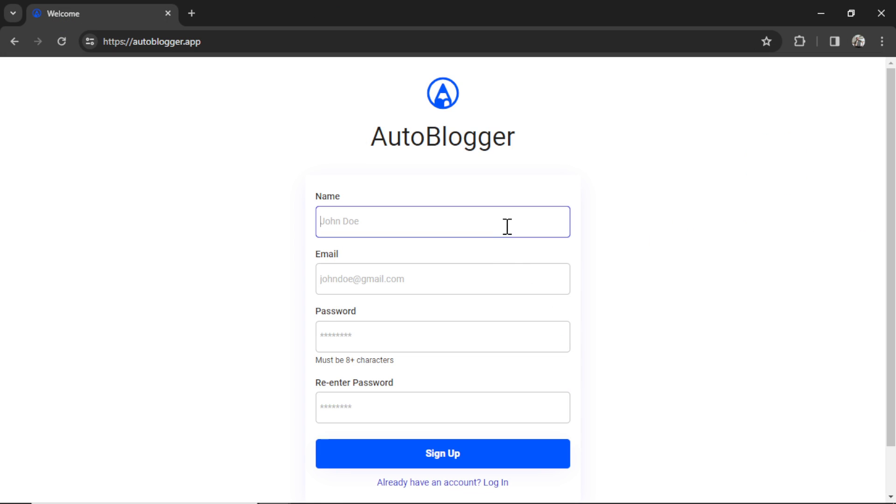
pyautogui.click(491, 292)
pyautogui.click(479, 335)
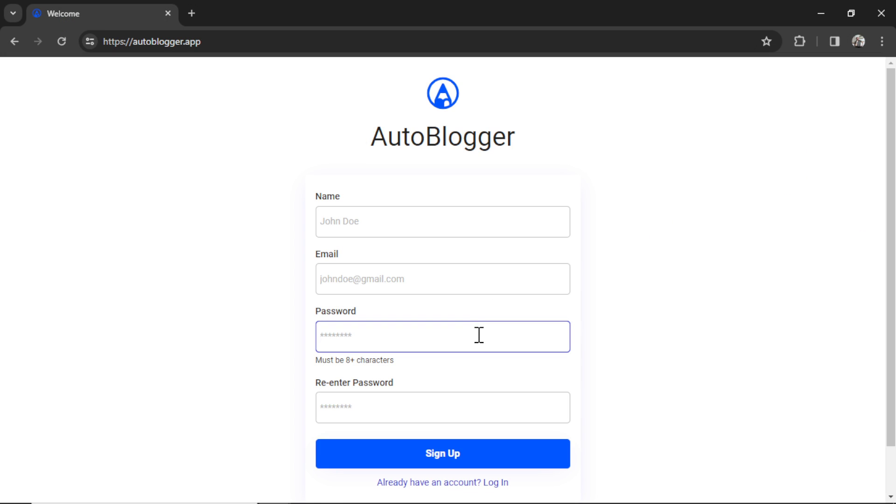
pyautogui.click(498, 453)
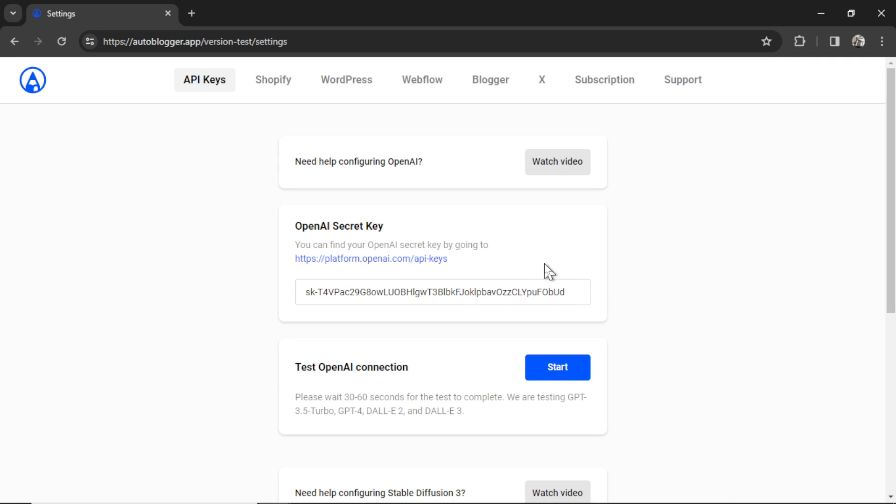
# Step: Open OpenAI's API keys page in a new browser tab, create a secret key named "X Bot" and copy it
pyautogui.rightClick(401, 267)
pyautogui.click(426, 273)
pyautogui.hotkey('ctrl', 'Tab')
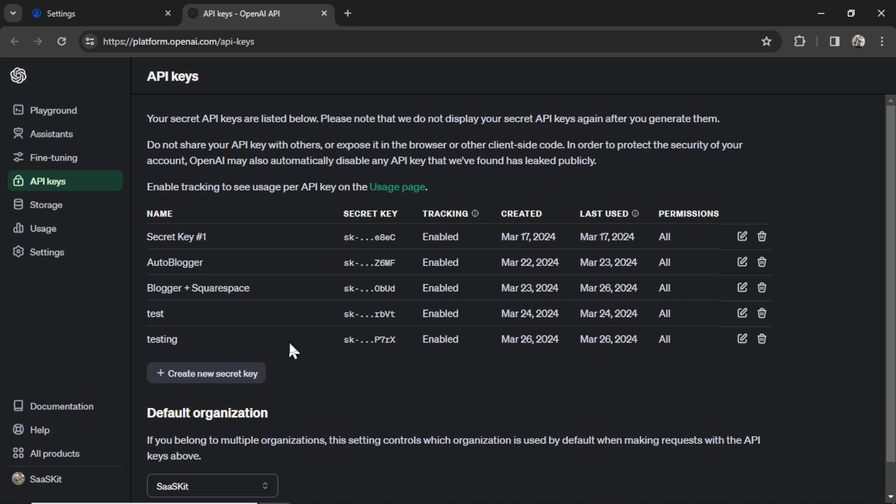
pyautogui.click(240, 379)
pyautogui.write('X Bot')
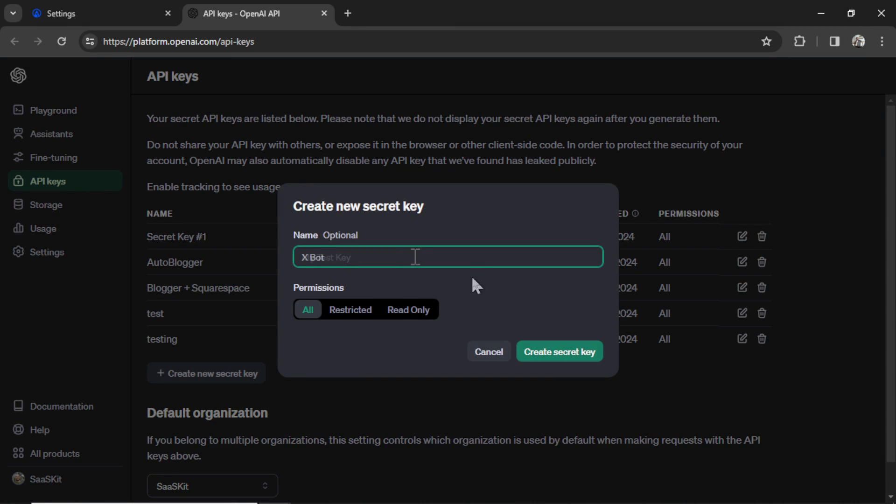
pyautogui.click(558, 356)
pyautogui.click(577, 278)
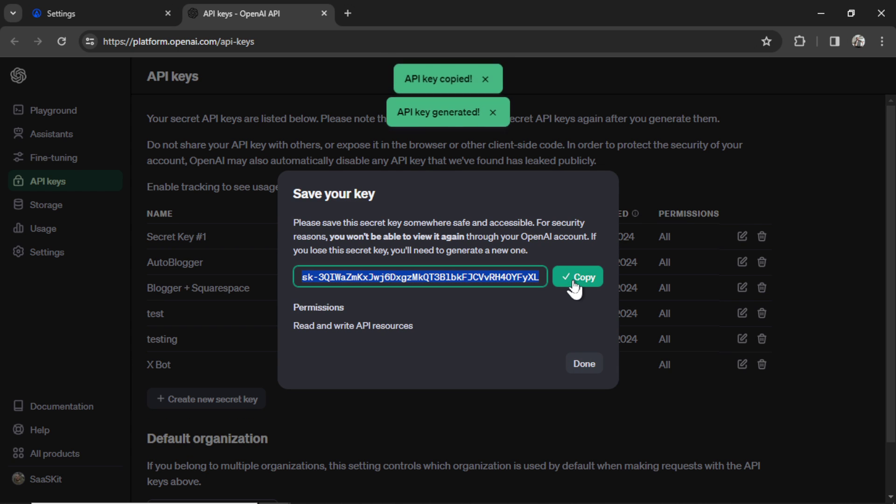
# Step: Replace the OpenAI Secret Key in AutoBlogger's API key settings with the copied key
pyautogui.hotkey('ctrl', '1')
pyautogui.tripleClick(571, 295)
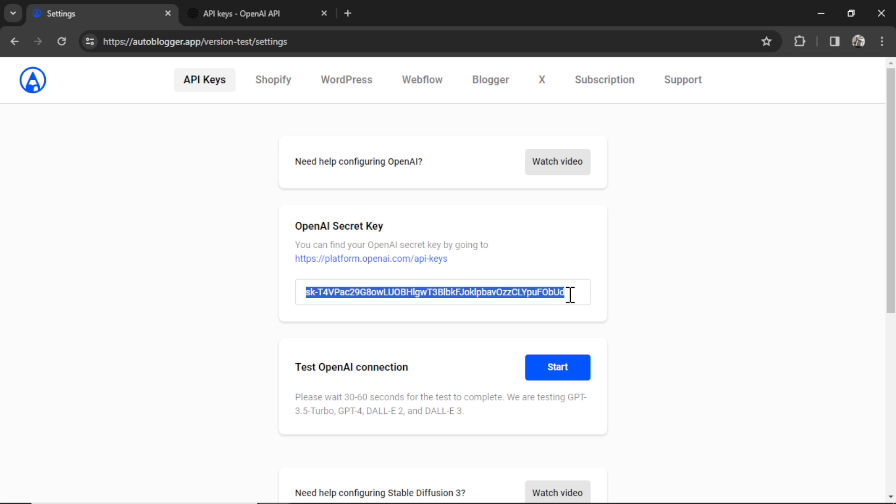
pyautogui.hotkey('ctrl', 'v')
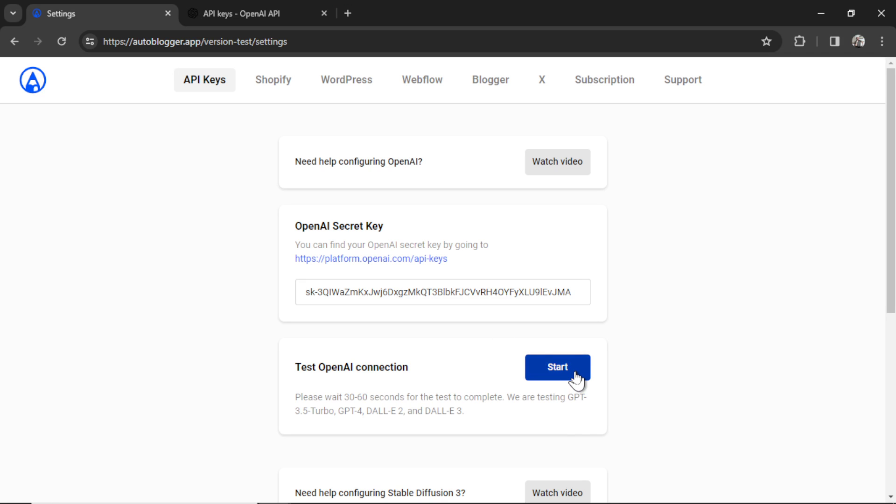
# Step: Check the credit balance and top-up option in the OpenAI account's billing settings
pyautogui.hotkey('ctrl', 'Tab')
pyautogui.click(74, 262)
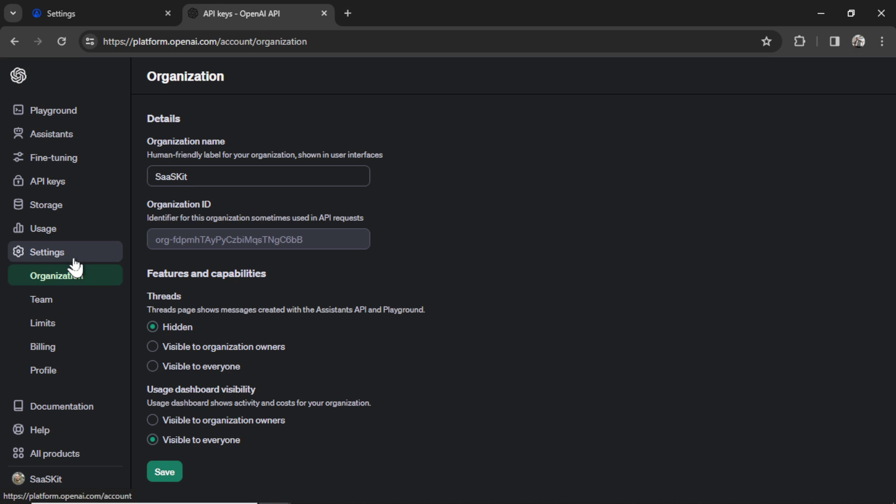
pyautogui.click(73, 357)
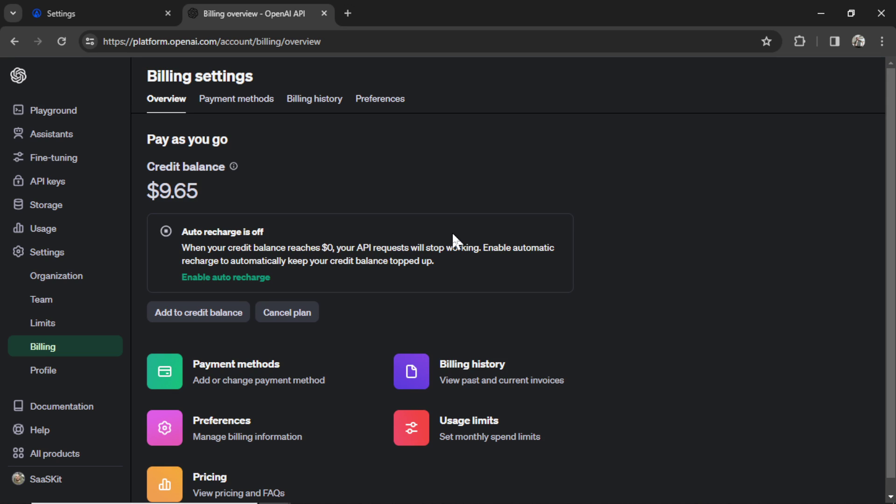
pyautogui.click(228, 320)
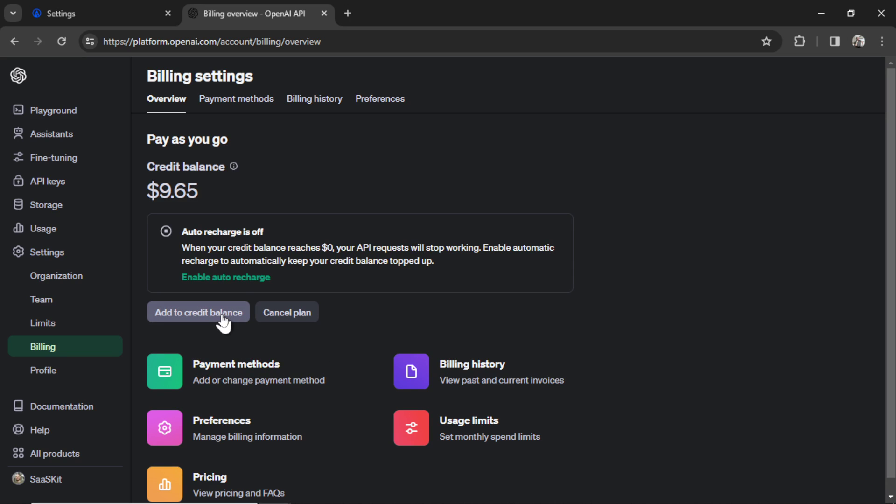
# Step: Run the OpenAI connection test in AutoBlogger's API key settings and review which models it covers
pyautogui.hotkey('ctrl', 'shift', 'Tab')
pyautogui.click(566, 367)
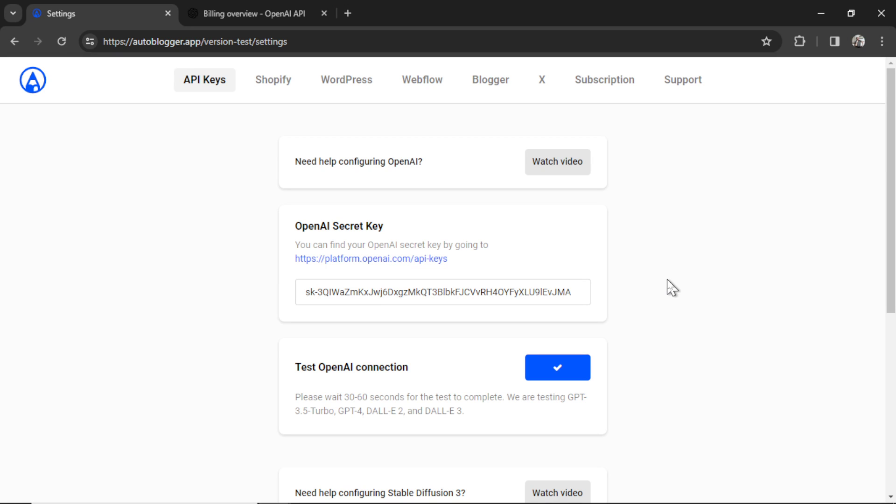
pyautogui.moveTo(464, 412); pyautogui.dragTo(365, 411)
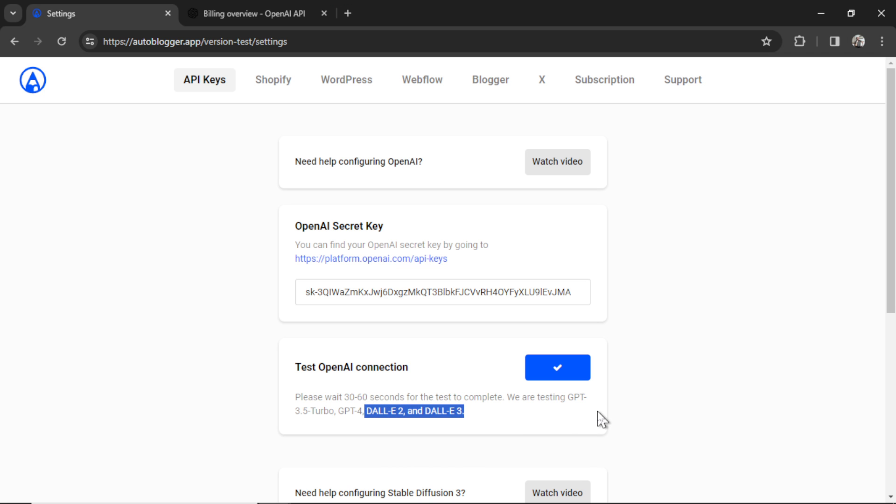
pyautogui.scroll(-4, 602, 417)
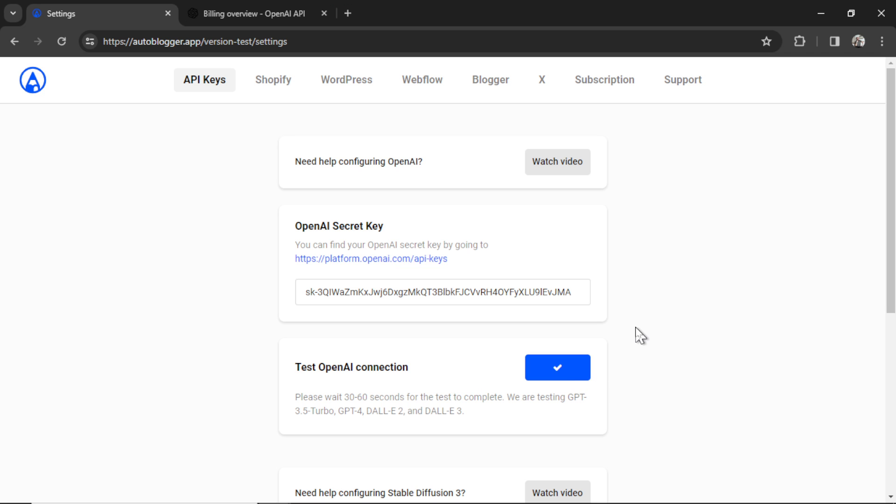
# Step: Open AutoBlogger's X (Twitter) integration settings and follow the link to the X Developer Portal
pyautogui.click(543, 85)
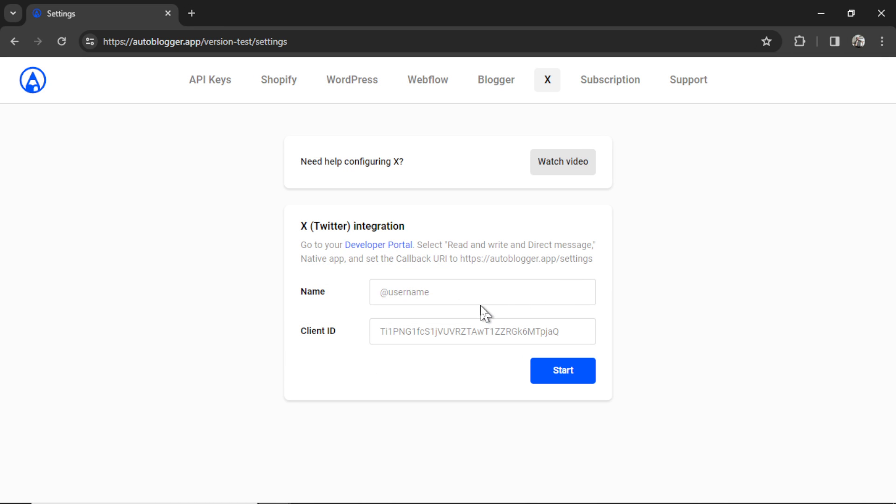
pyautogui.click(481, 327)
pyautogui.click(400, 252)
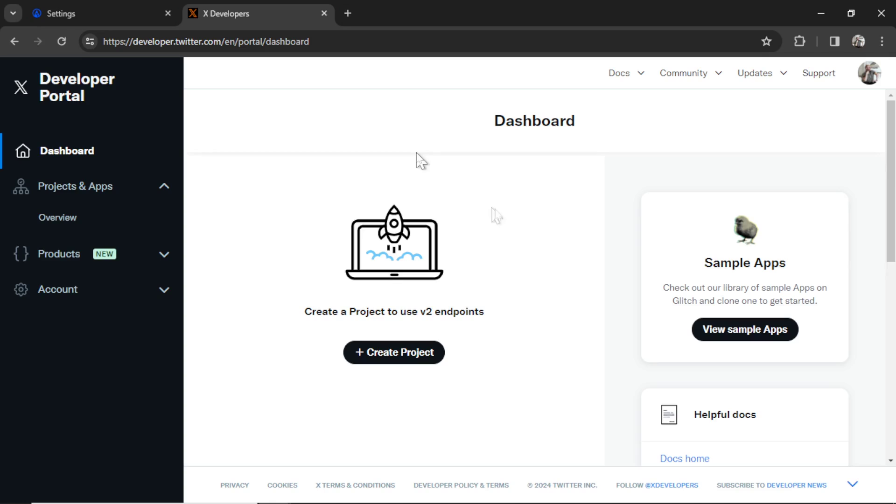
# Step: Create a developer project named "X Bot", choose its use case and submit "X Bot" as its description
pyautogui.click(404, 358)
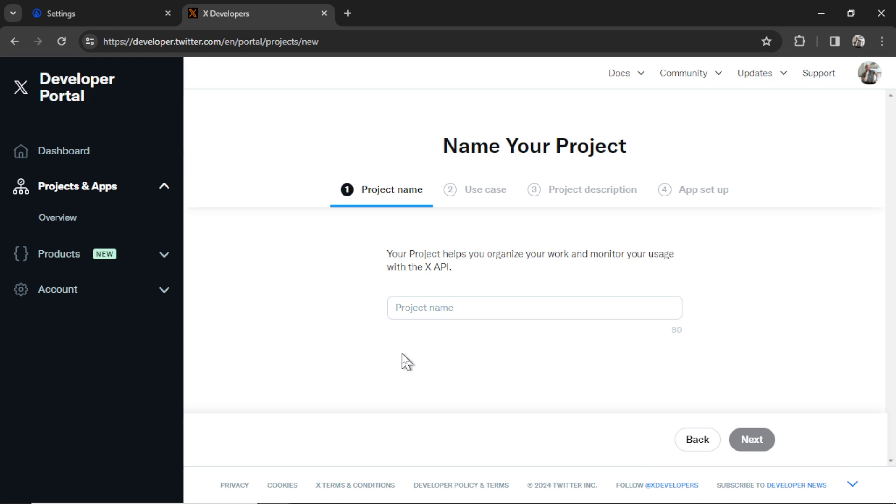
pyautogui.write('X Bot')
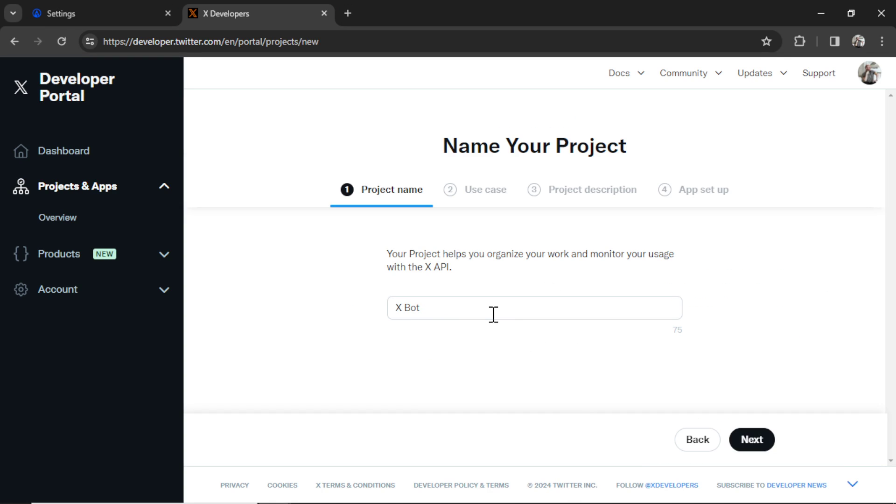
pyautogui.click(742, 440)
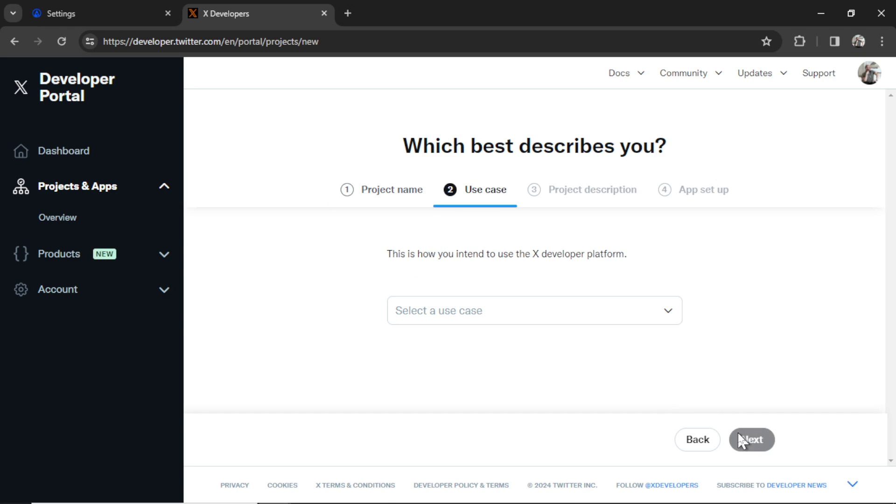
pyautogui.click(547, 318)
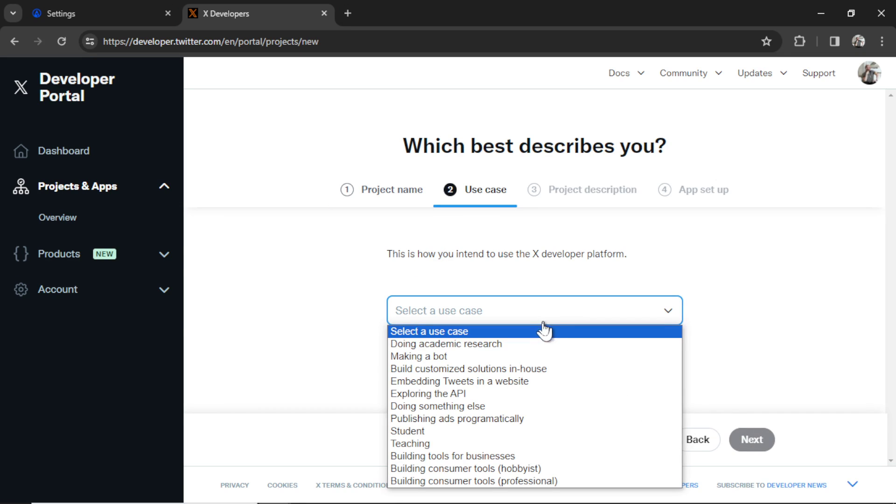
pyautogui.click(472, 364)
pyautogui.click(752, 440)
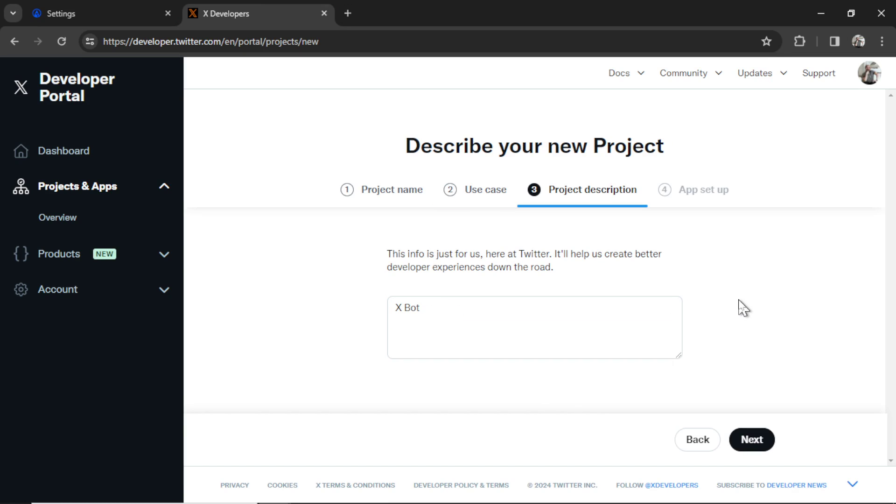
pyautogui.click(744, 439)
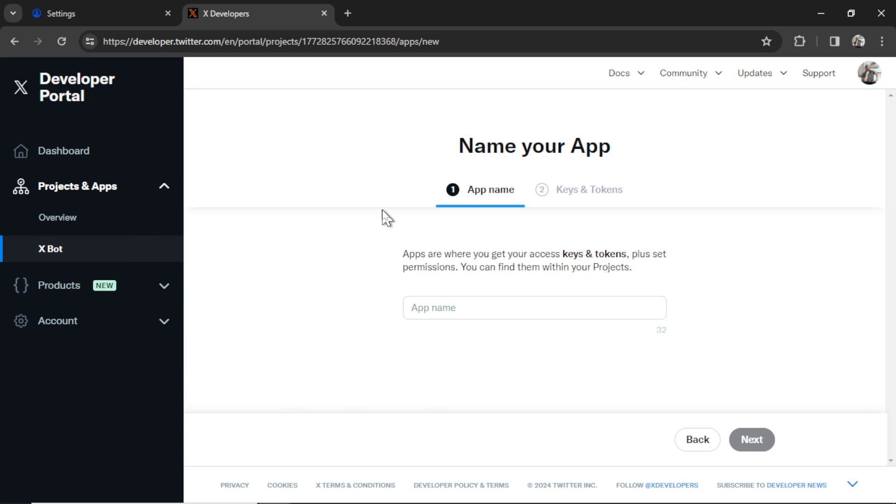
# Step: Name the project's new app "WesGPT" and generate its keys and tokens
pyautogui.click(510, 306)
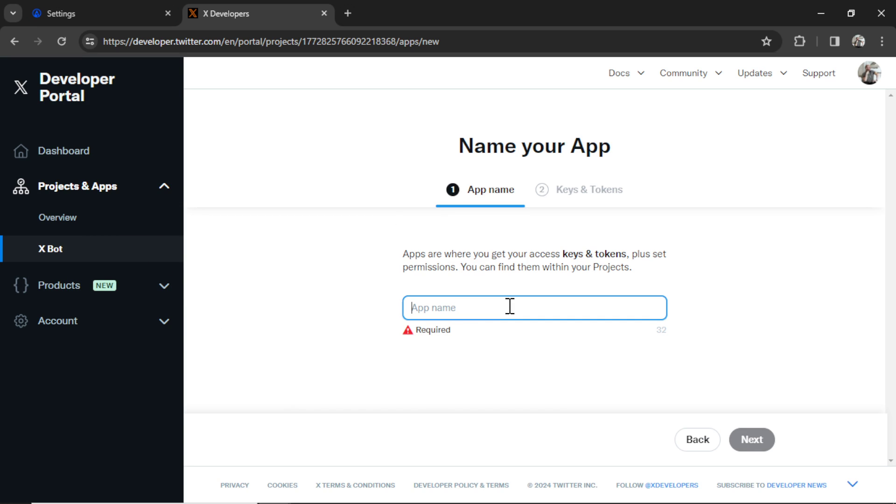
pyautogui.hotkey('ctrl', 'v')
pyautogui.click(518, 343)
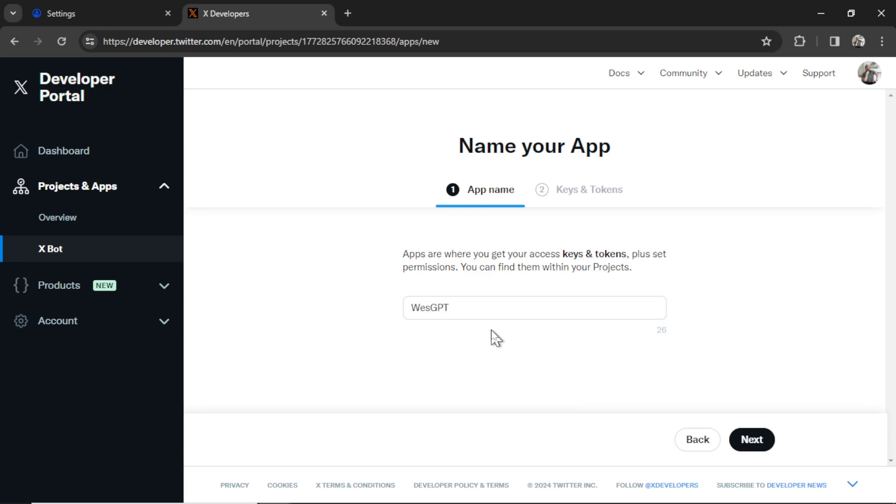
pyautogui.click(760, 447)
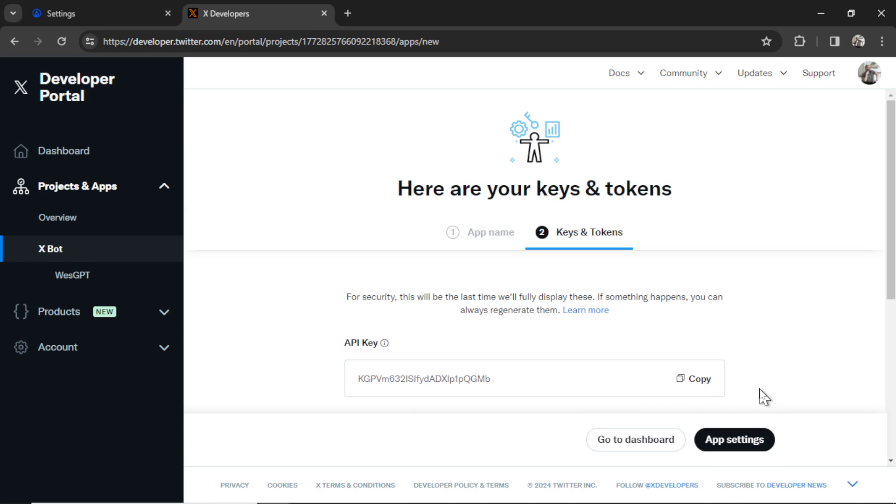
# Step: Start the app's user authentication setup with "Read and write and Direct message" permissions and the Native App type
pyautogui.click(743, 441)
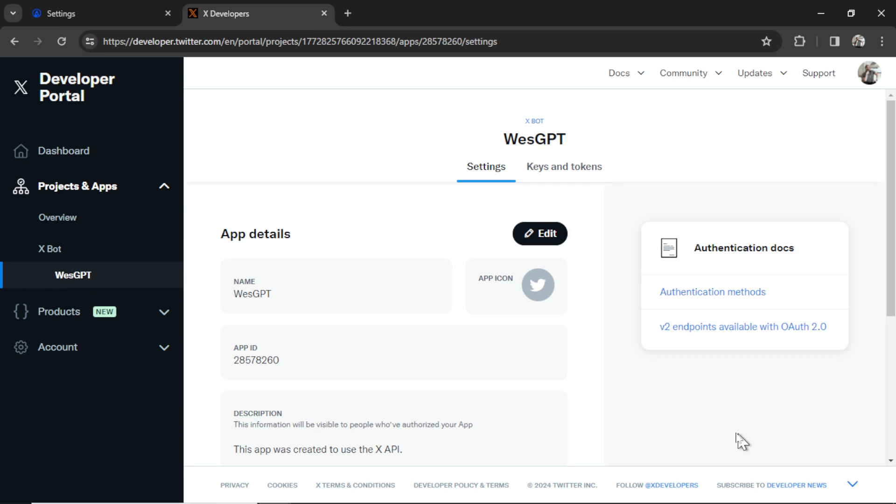
pyautogui.scroll(-5, 579, 378)
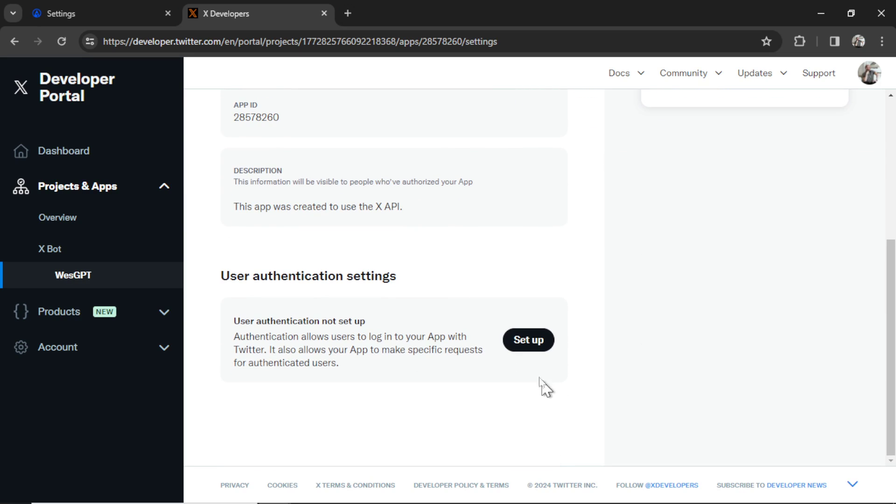
pyautogui.click(526, 346)
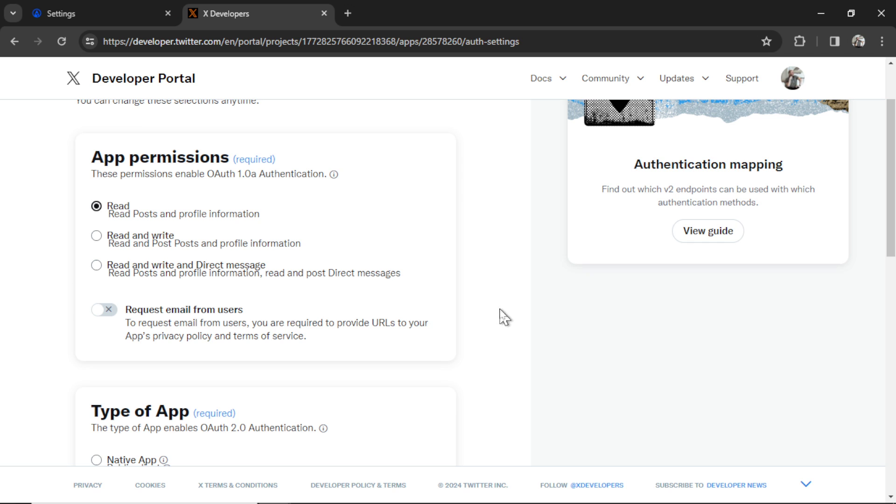
pyautogui.click(96, 265)
pyautogui.scroll(-4, 285, 292)
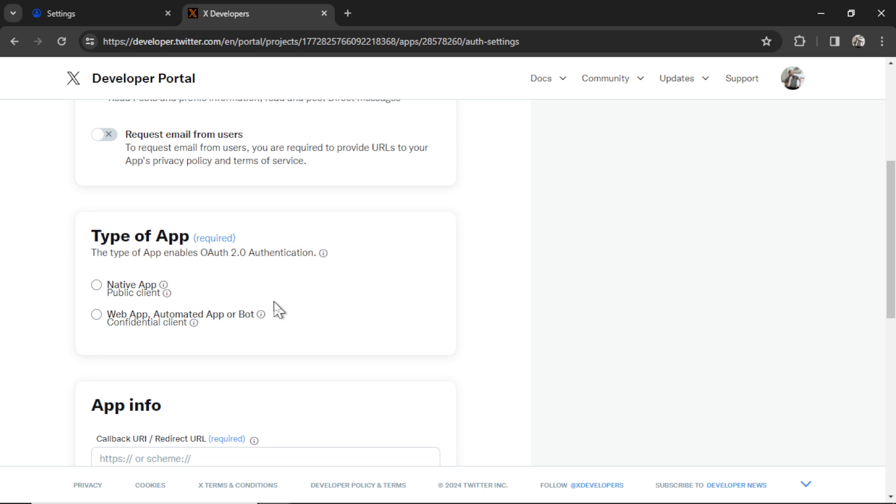
pyautogui.click(96, 286)
pyautogui.scroll(-5, 280, 295)
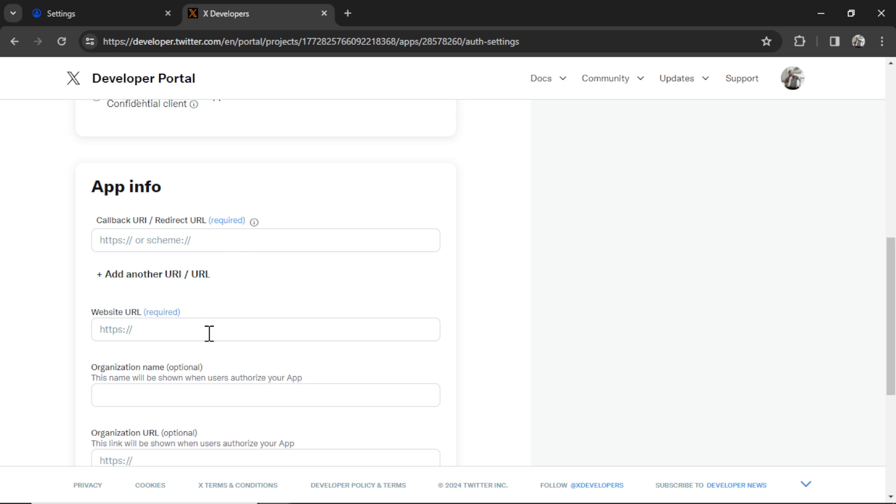
pyautogui.click(126, 14)
pyautogui.moveTo(461, 260); pyautogui.dragTo(596, 266)
pyautogui.hotkey('ctrl', 'c')
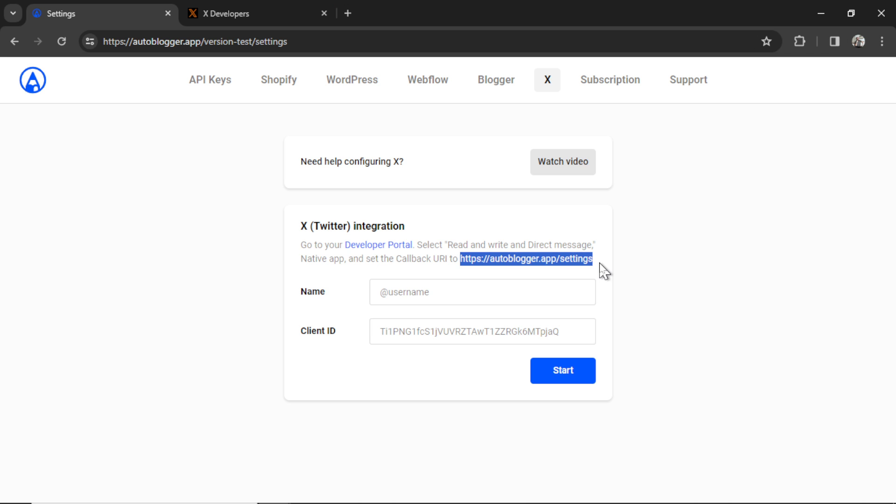
pyautogui.hotkey('ctrl', 'Tab')
pyautogui.click(236, 247)
pyautogui.hotkey('ctrl', 'v')
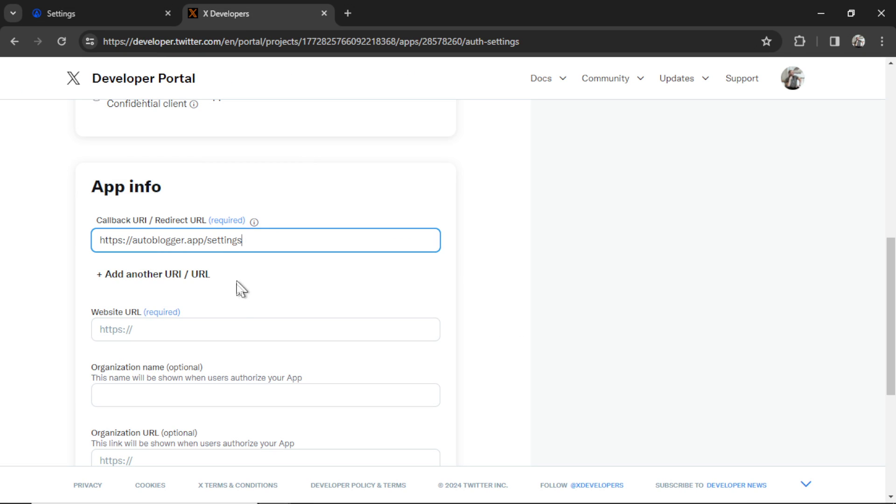
pyautogui.click(234, 330)
pyautogui.hotkey('ctrl', 'v')
pyautogui.scroll(-5, 234, 330)
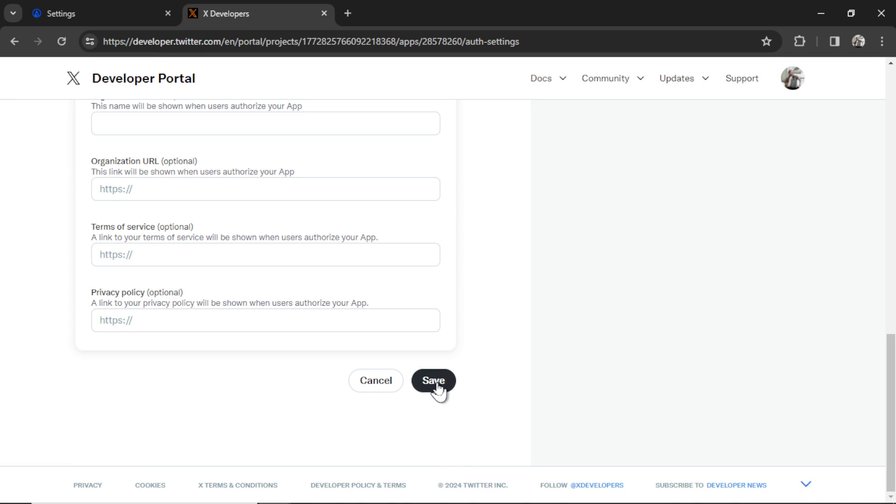
pyautogui.click(434, 381)
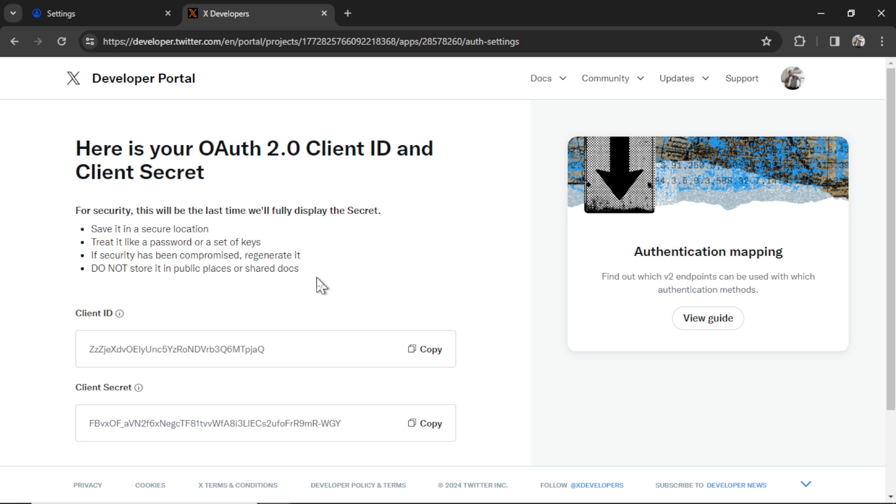
pyautogui.click(428, 356)
pyautogui.hotkey('ctrl', 'shift', 'Tab')
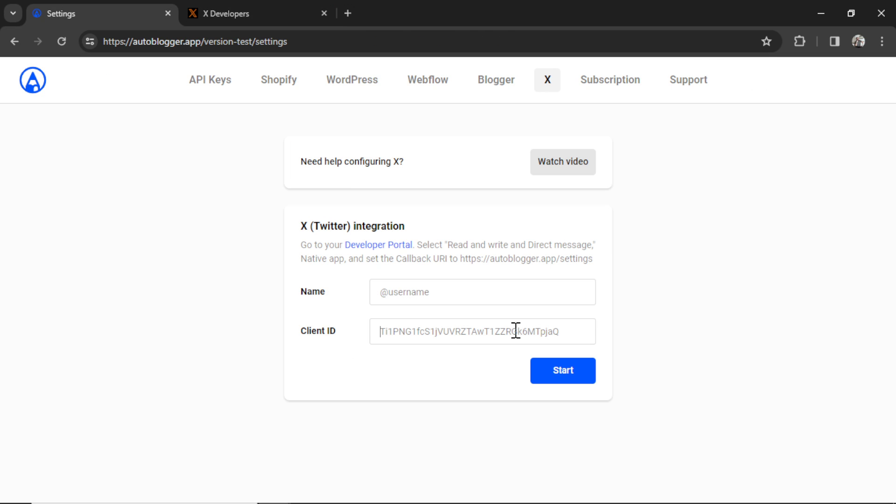
pyautogui.hotkey('ctrl', 'v')
pyautogui.click(499, 296)
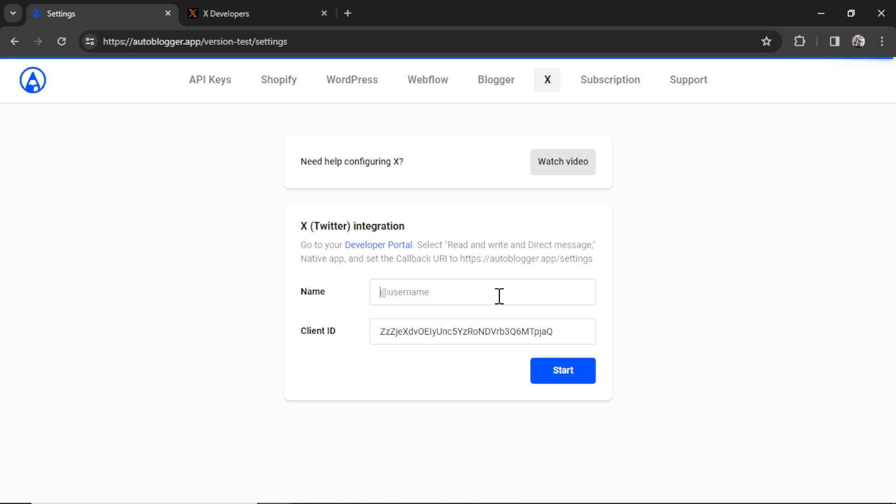
pyautogui.write('@WesGPT')
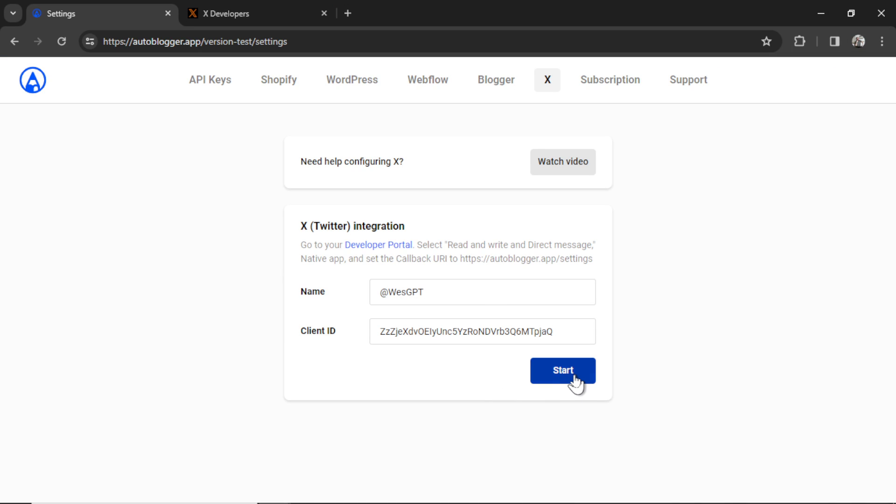
# Step: Check the Free plan's monthly post limit in the X Developer Portal and calculate 24 × 30 in Calculator for comparison
pyautogui.hotkey('ctrl', 'Tab')
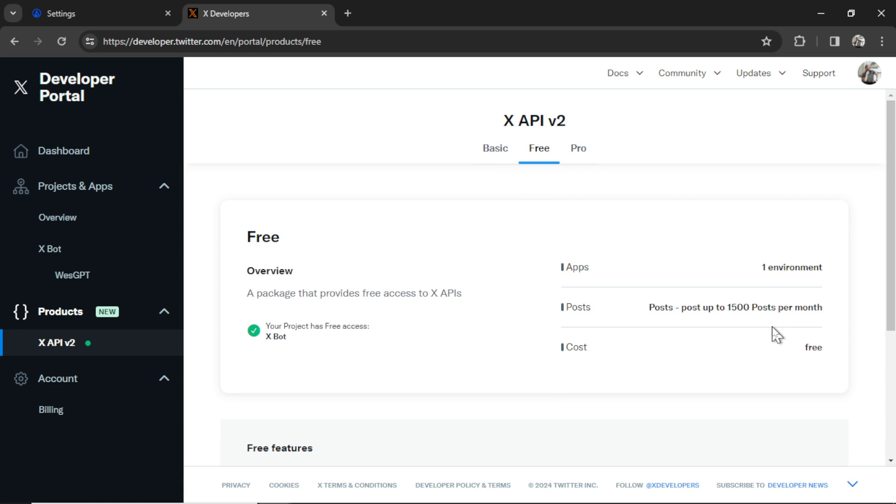
pyautogui.click(180, 391)
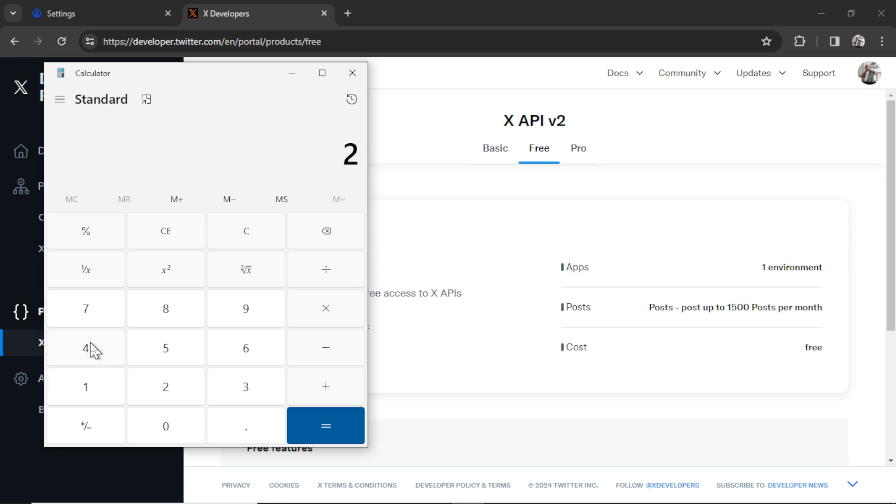
pyautogui.click(93, 351)
pyautogui.click(324, 312)
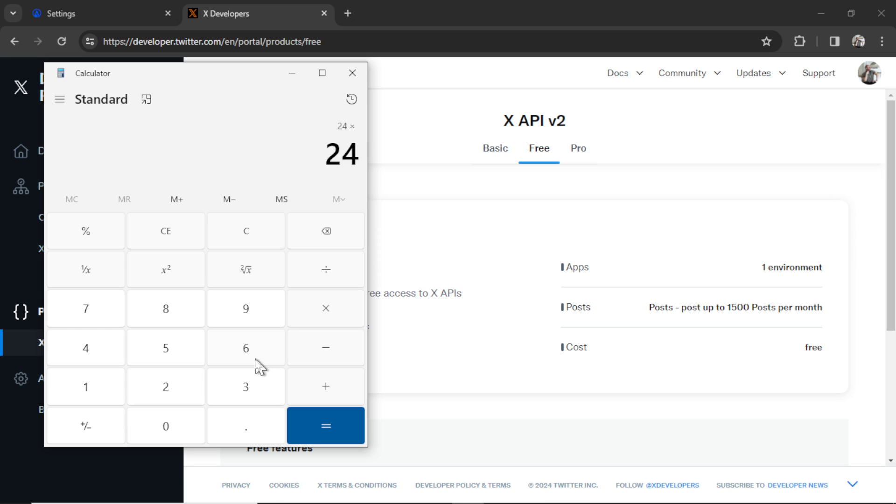
pyautogui.click(247, 388)
pyautogui.click(194, 418)
pyautogui.click(312, 421)
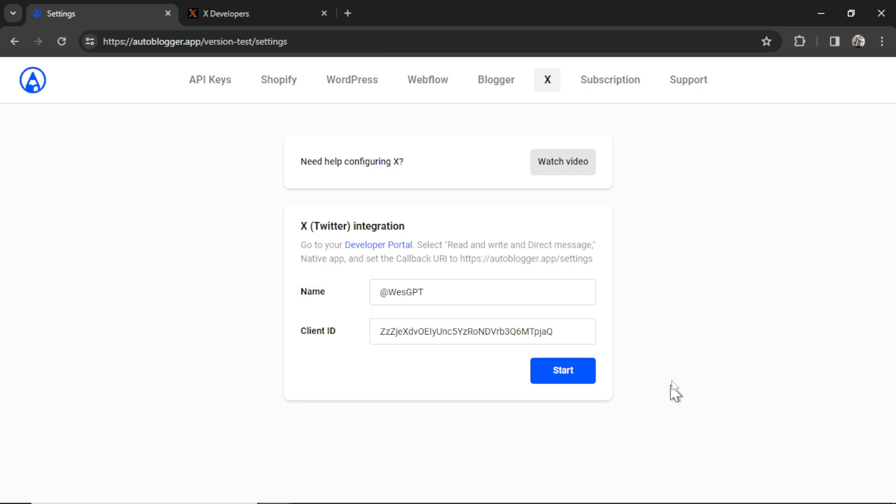
pyautogui.click(571, 381)
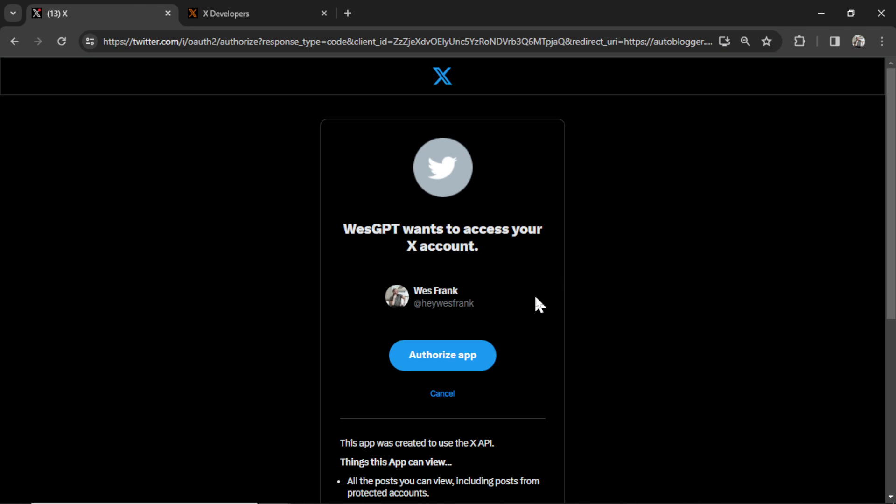
pyautogui.click(472, 362)
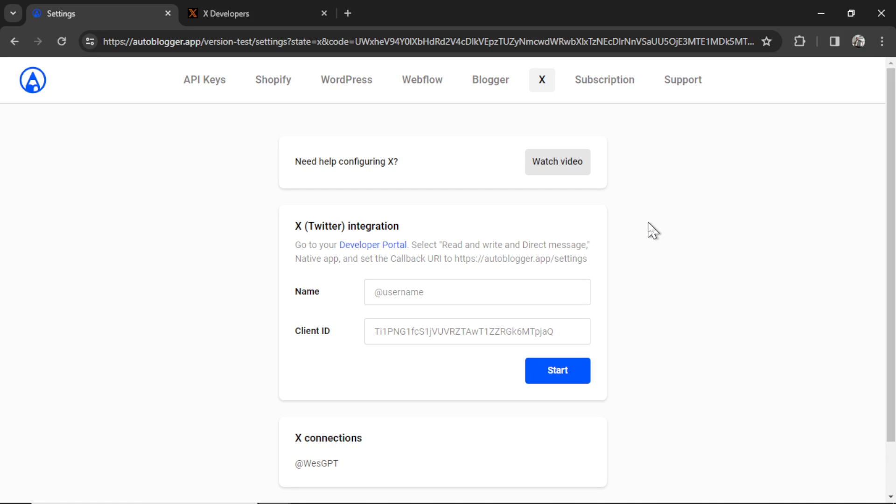
pyautogui.click(611, 81)
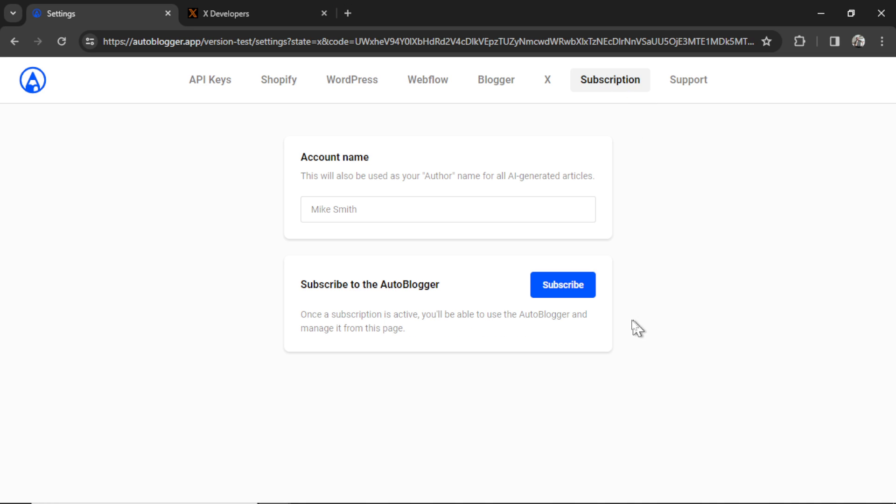
pyautogui.click(566, 291)
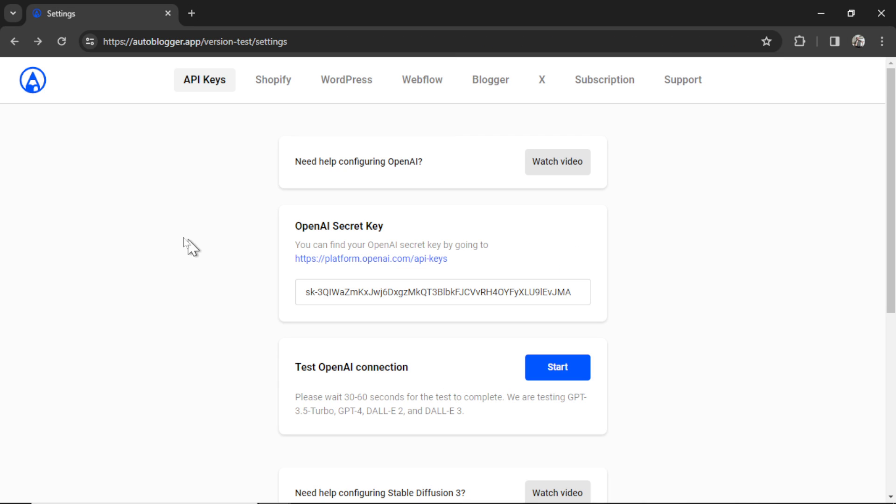
# Step: Open AutoBlogger's X Bot page and choose gpt-4-0125-preview as the text model and English as the language
pyautogui.click(37, 87)
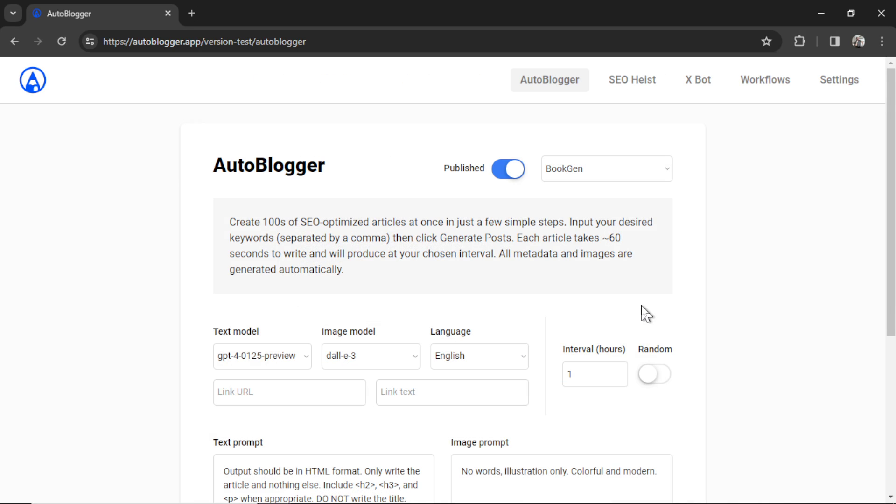
pyautogui.click(699, 84)
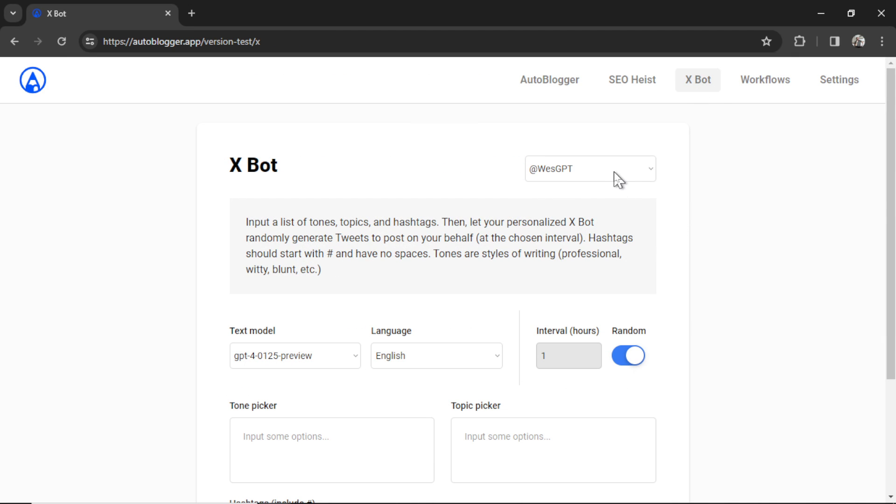
pyautogui.scroll(-3, 397, 238)
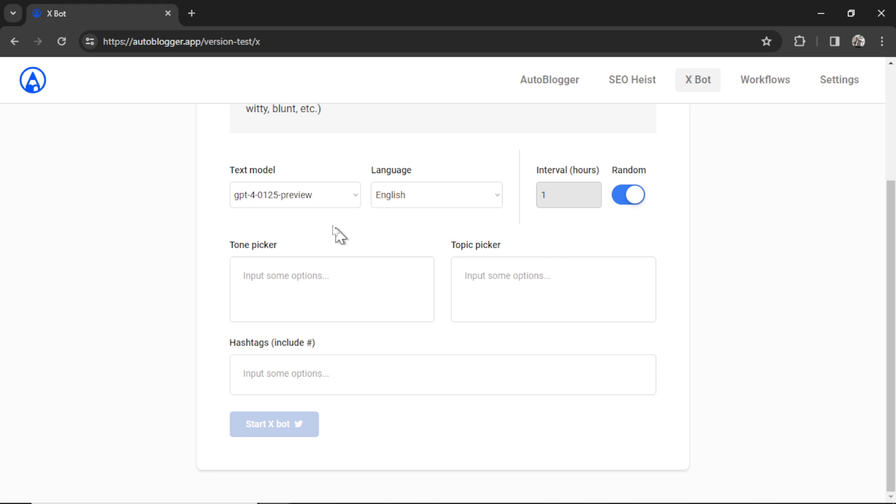
pyautogui.click(331, 204)
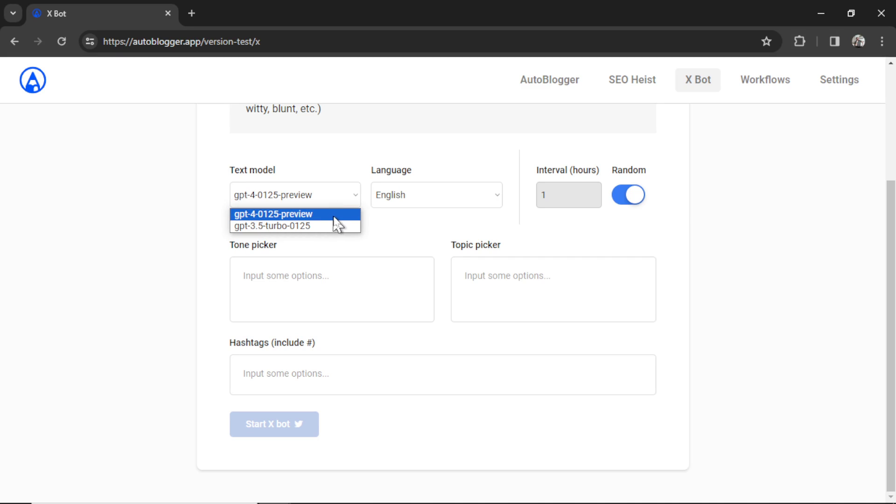
pyautogui.click(333, 216)
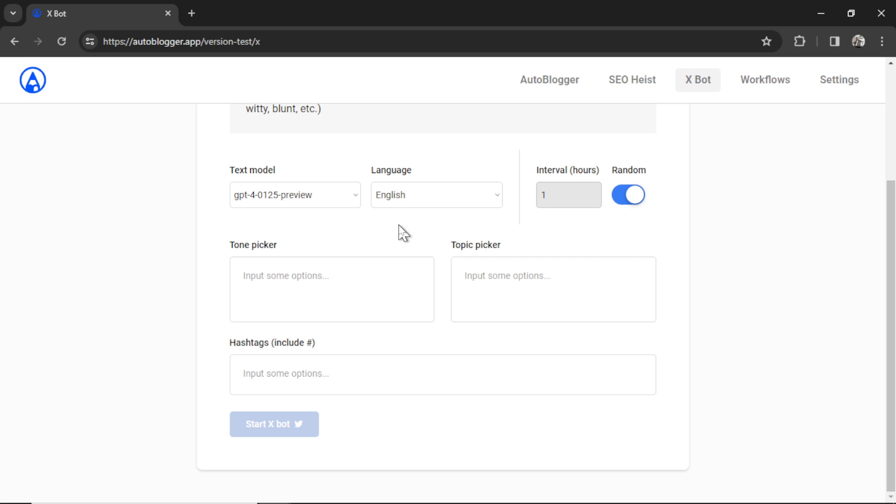
pyautogui.click(464, 197)
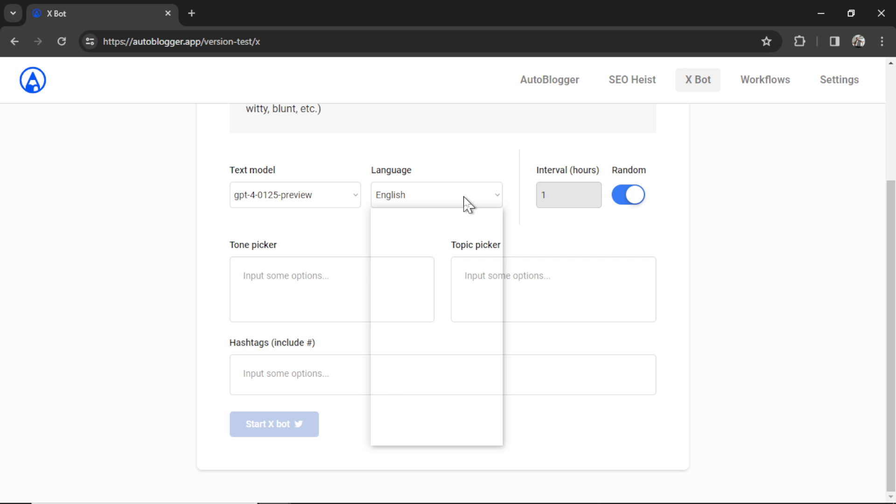
pyautogui.click(441, 267)
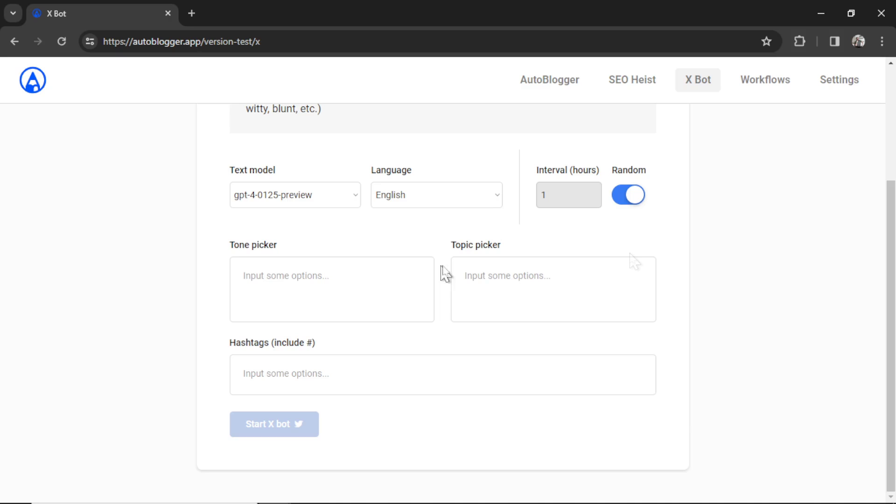
# Step: Turn off the random posting interval and set a fixed interval of 6 hours
pyautogui.click(631, 198)
pyautogui.doubleClick(558, 195)
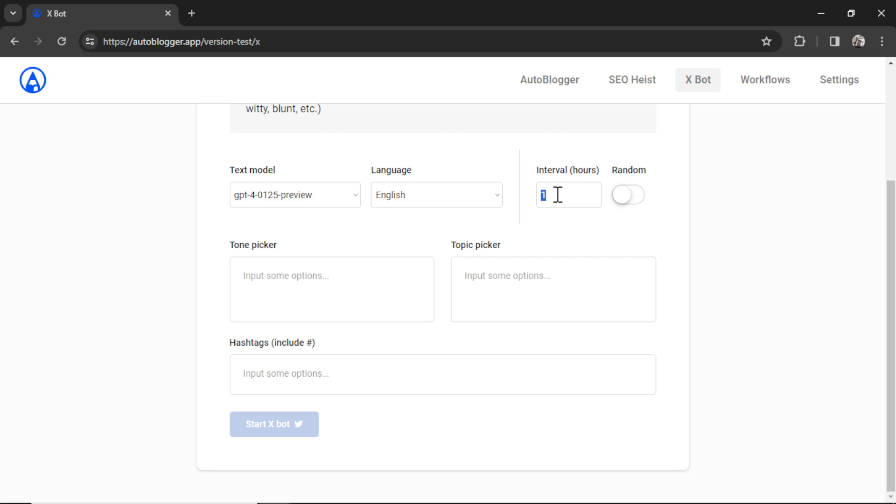
pyautogui.write('6')
# Step: Add the tones witty, professional, blunt, curious, direct, formal and optimistic to the bot's Tone picker
pyautogui.click(369, 276)
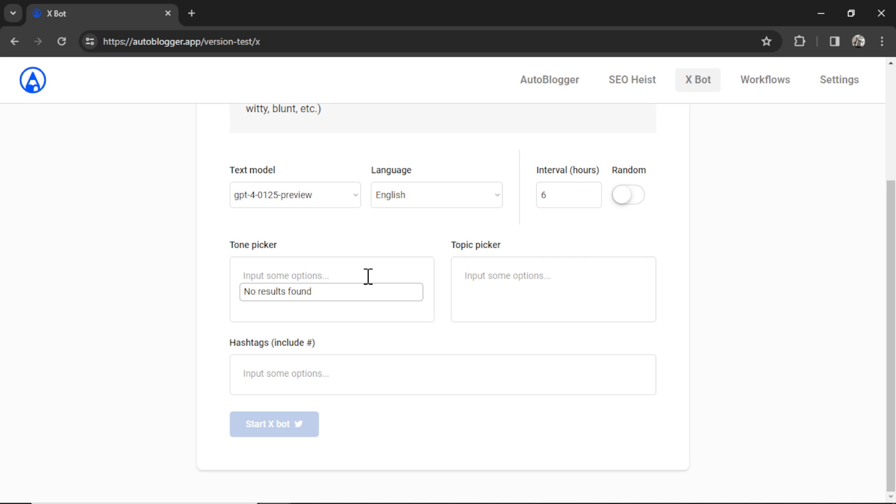
pyautogui.write('witty')
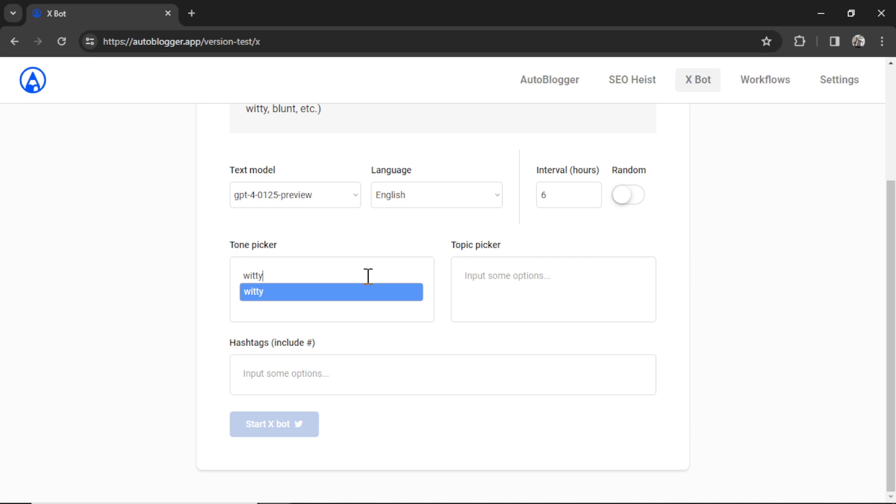
pyautogui.press('Return')
pyautogui.write('professional')
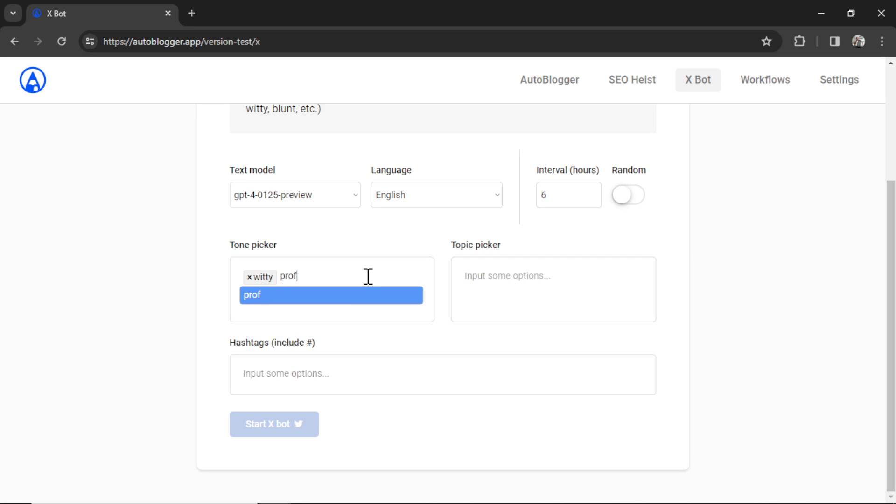
pyautogui.press('Return')
pyautogui.write('blunt')
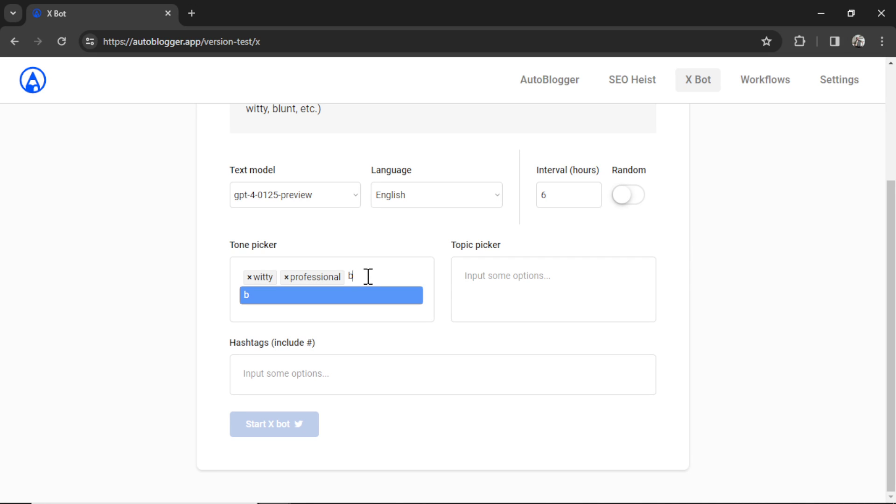
pyautogui.press('Return')
pyautogui.write('curious')
pyautogui.press('Return')
pyautogui.write('direct')
pyautogui.press('Return')
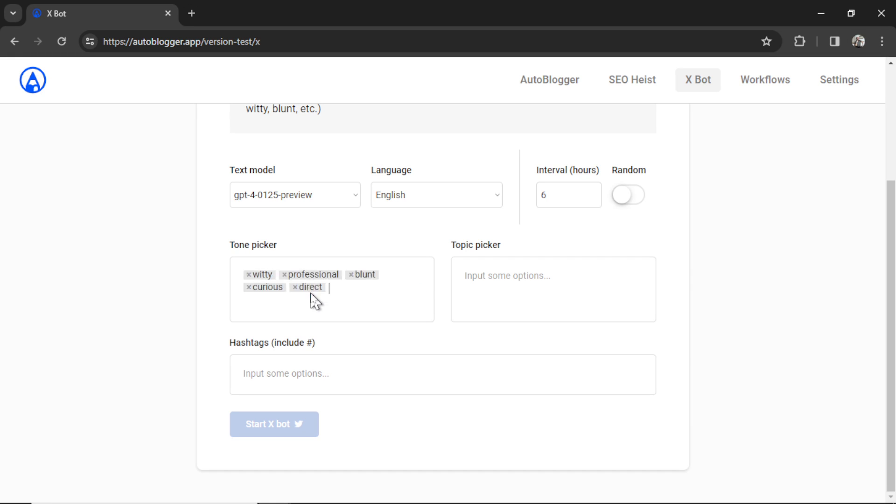
pyautogui.write('formal')
pyautogui.press('Return')
pyautogui.write('op')
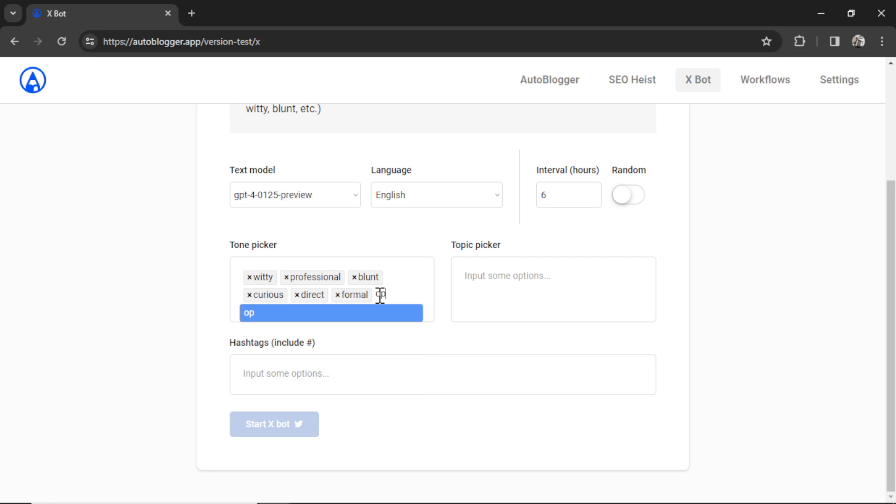
pyautogui.write('timistic')
pyautogui.press('Return')
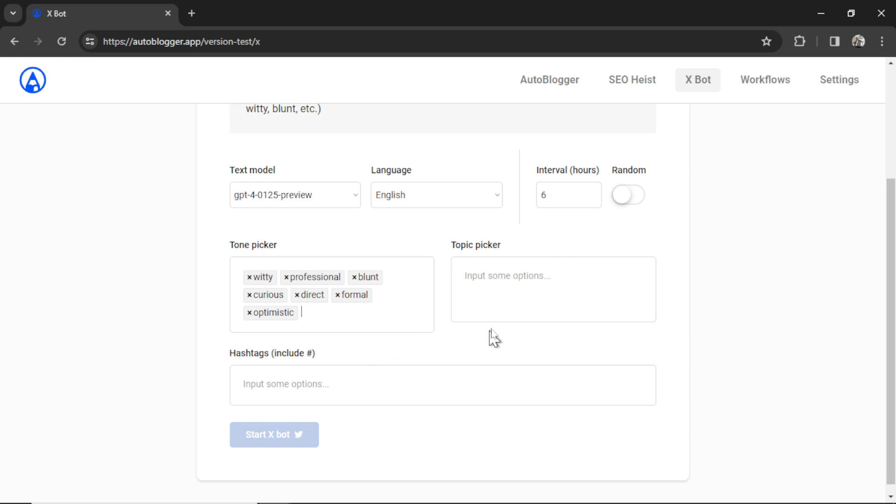
# Step: Add the topics nutrition, diet, vegan, paleo diet, Intermittent Fasting, keto and ketosis to the bot's Topic picker
pyautogui.click(512, 271)
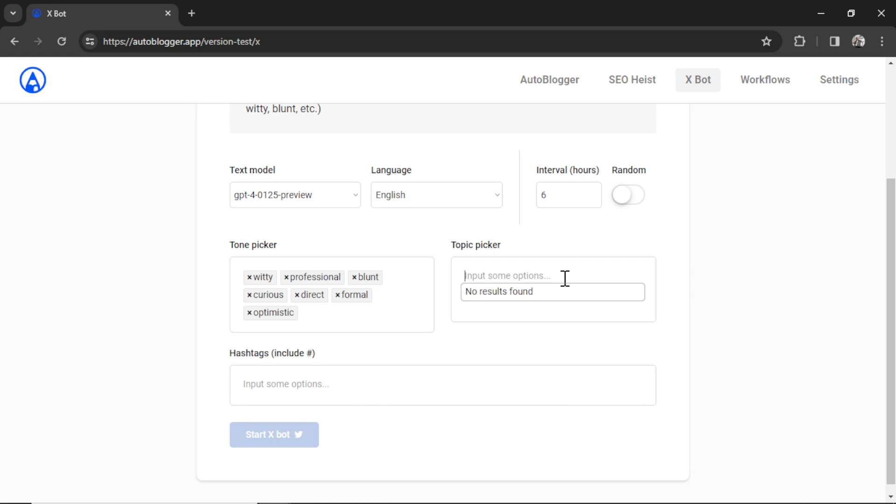
pyautogui.write('nutrition')
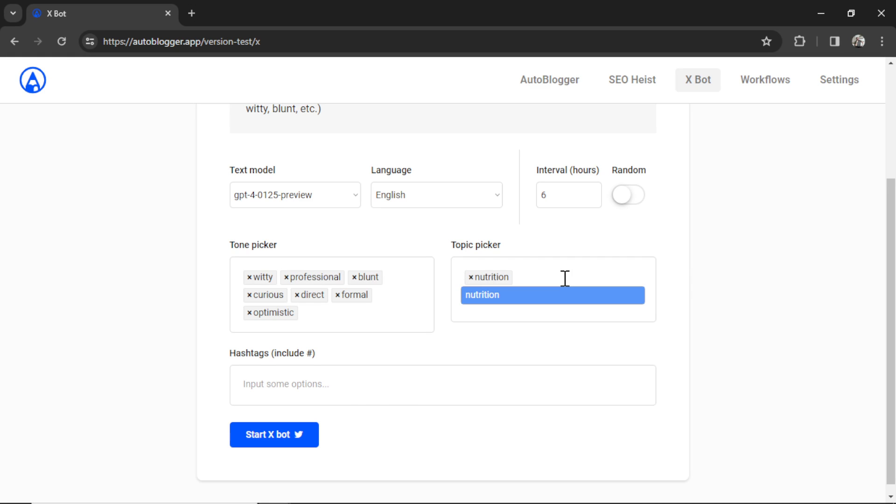
pyautogui.write('diet')
pyautogui.press('Return')
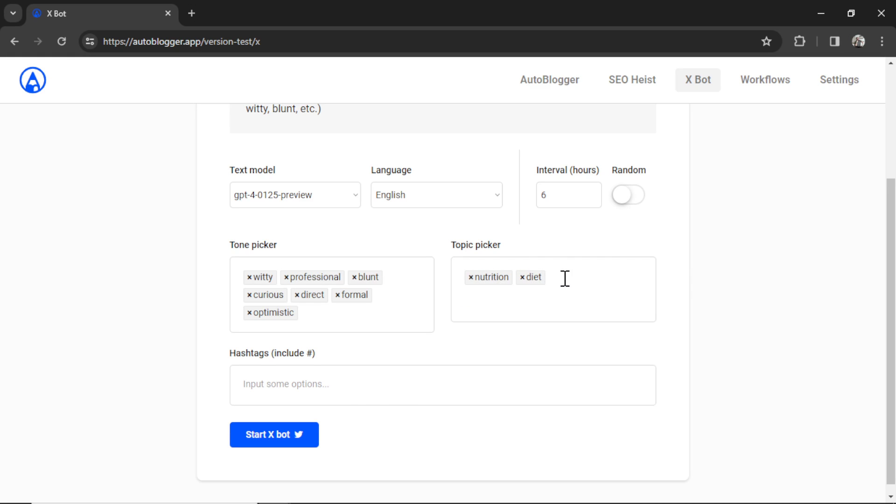
pyautogui.write('vegan')
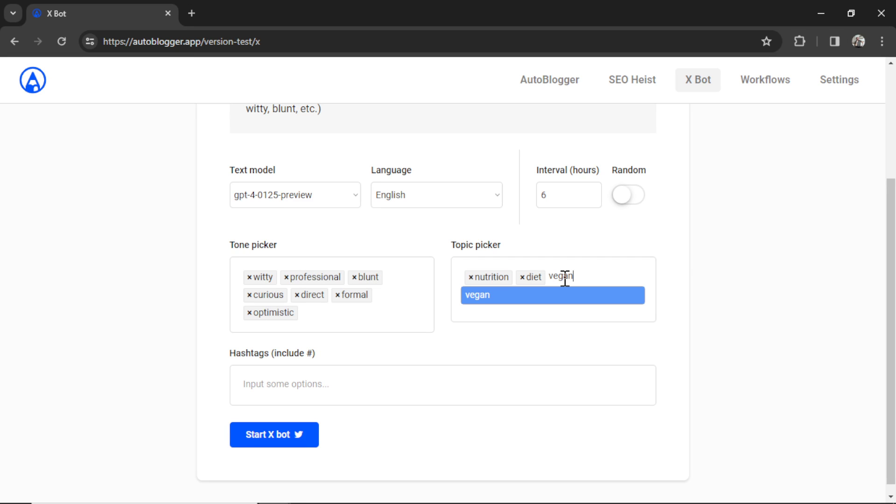
pyautogui.press('Return')
pyautogui.write('paleo diet')
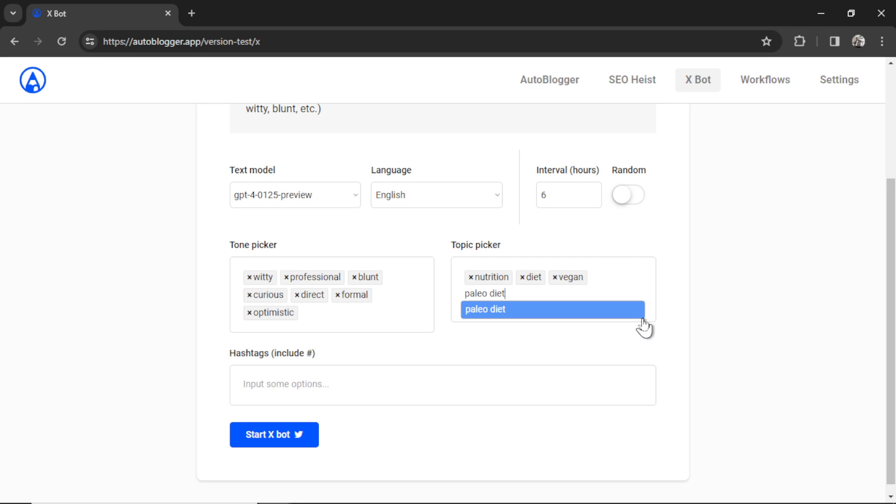
pyautogui.press('Return')
pyautogui.write('Intermittent Fasting')
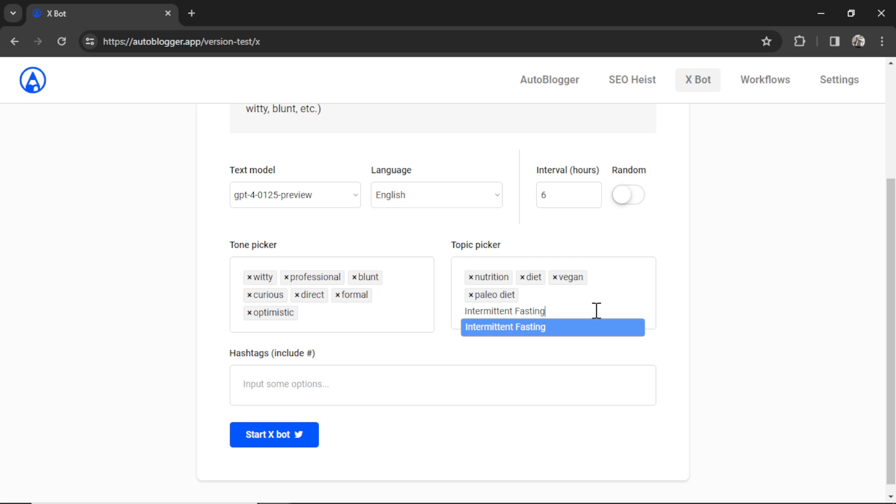
pyautogui.press('Return')
pyautogui.write('keto')
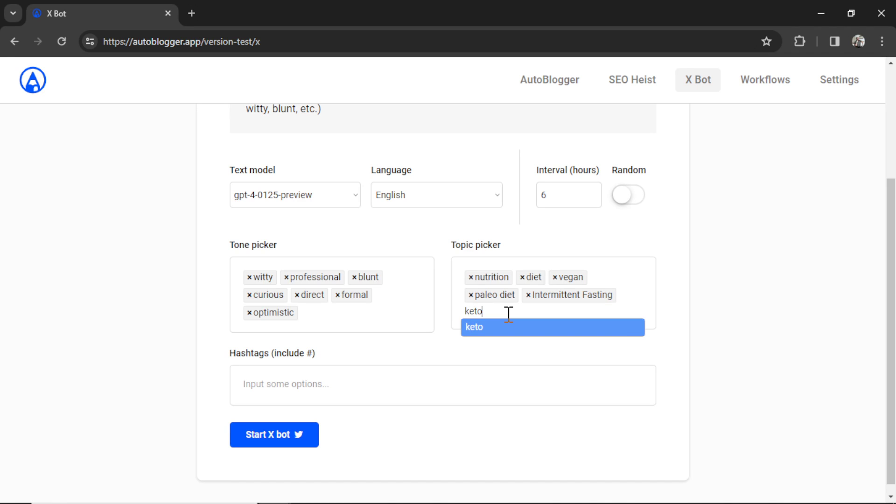
pyautogui.press('Return')
pyautogui.write('ketosis')
pyautogui.press('Return')
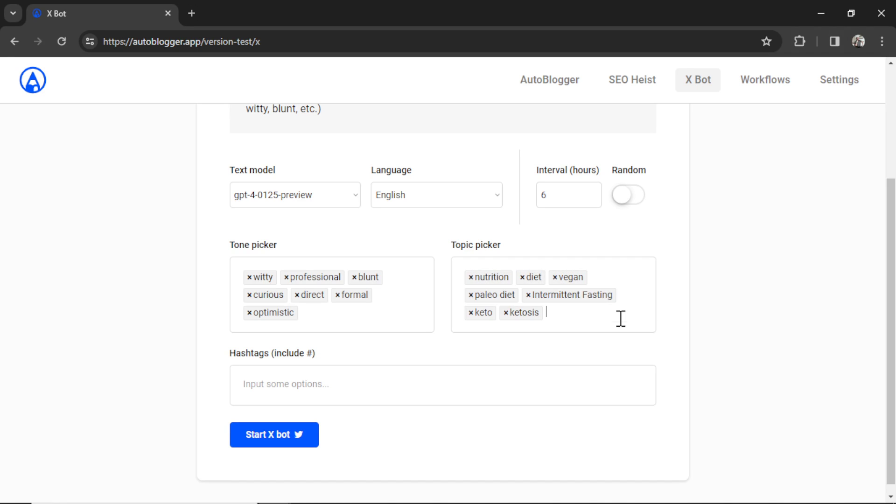
# Step: Add the topics nutrition schooling, fad diets and getting your nutrition license to the bot's Topic picker
pyautogui.write('nutrition schooling')
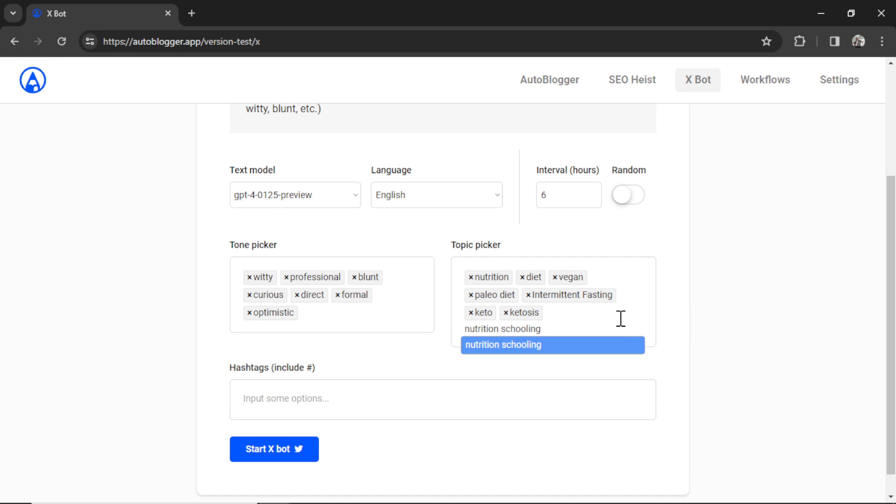
pyautogui.press('Return')
pyautogui.write('fad diets')
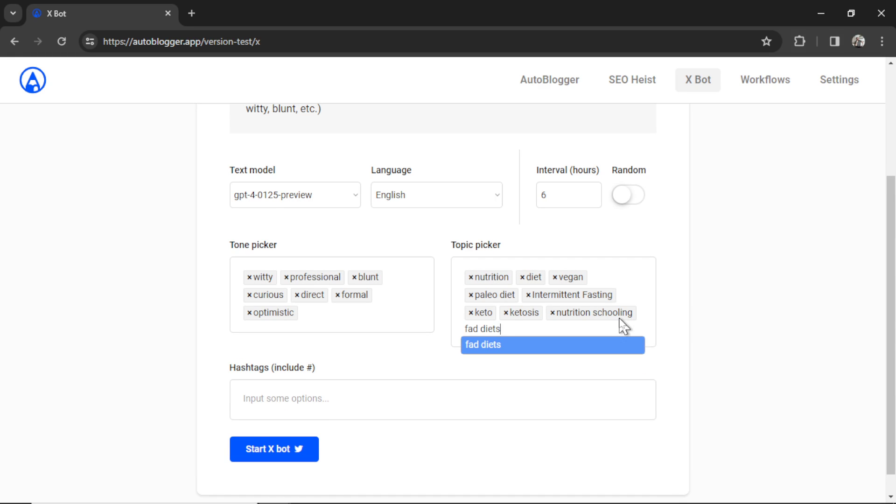
pyautogui.press('Return')
pyautogui.hotkey('ctrl', 'v')
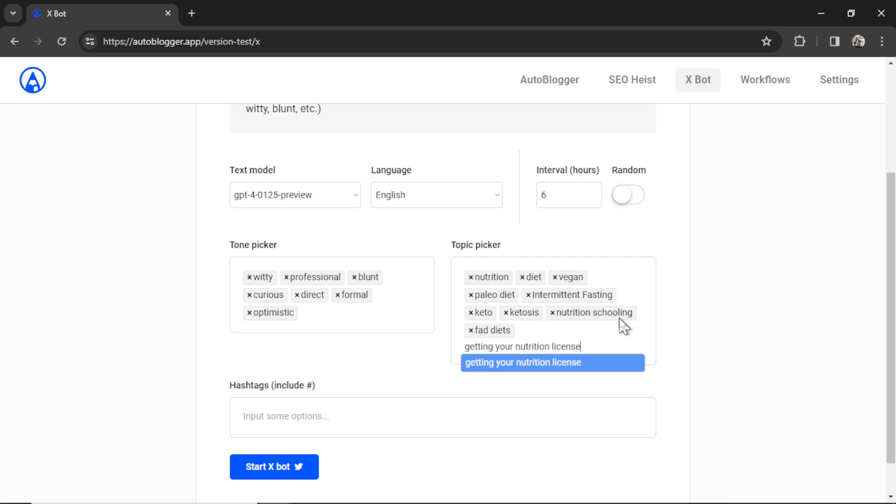
pyautogui.press('Return')
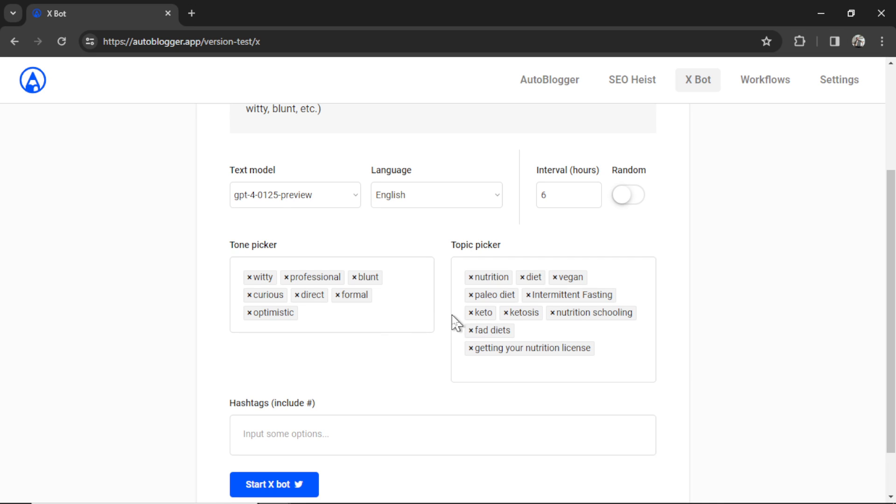
# Step: Multiply 7 tones by 10 topics in Calculator to work out the number of combinations, and minimize it
pyautogui.press('XF86Calculator')
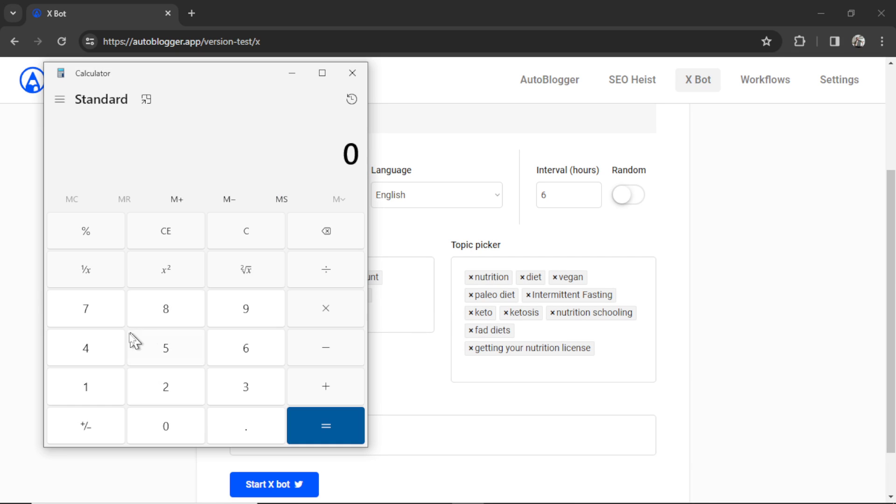
pyautogui.click(93, 309)
pyautogui.click(303, 300)
pyautogui.click(87, 397)
pyautogui.click(162, 428)
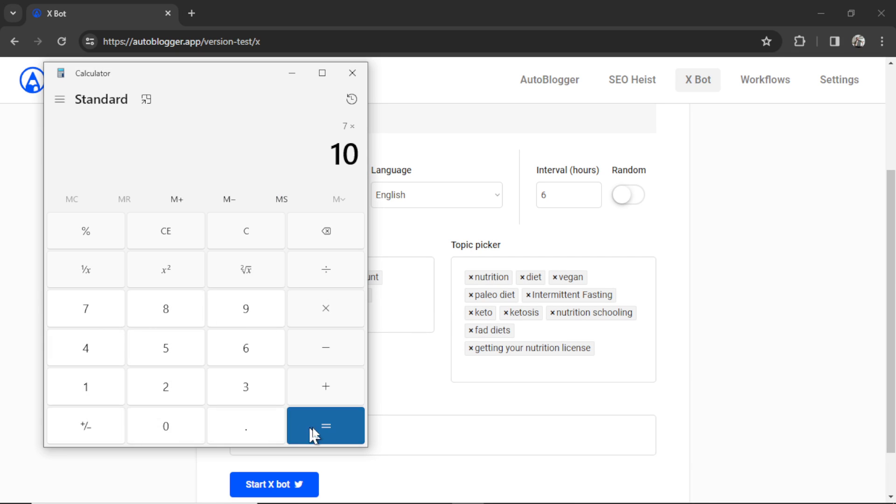
pyautogui.click(296, 430)
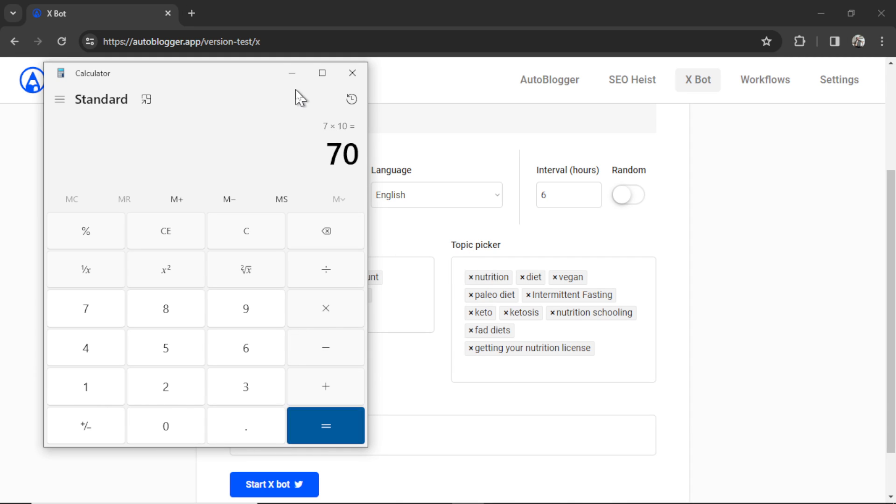
pyautogui.click(292, 74)
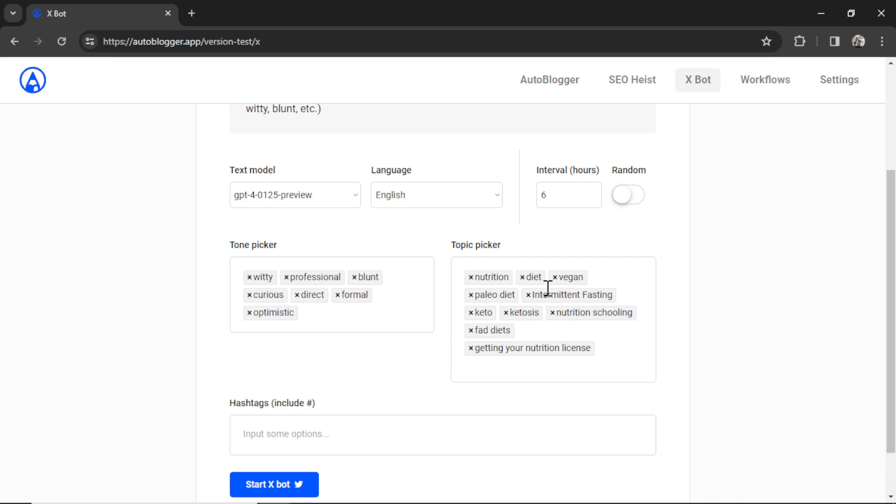
# Step: Add the hashtags #nutrition, #diet and #foodie, start the X bot and dismiss the alert
pyautogui.scroll(-2, 547, 288)
pyautogui.click(427, 378)
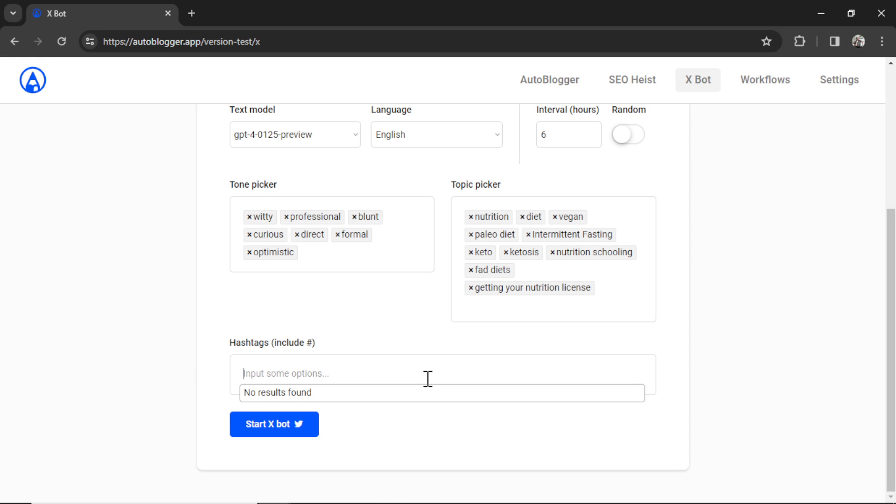
pyautogui.write('#nutrition')
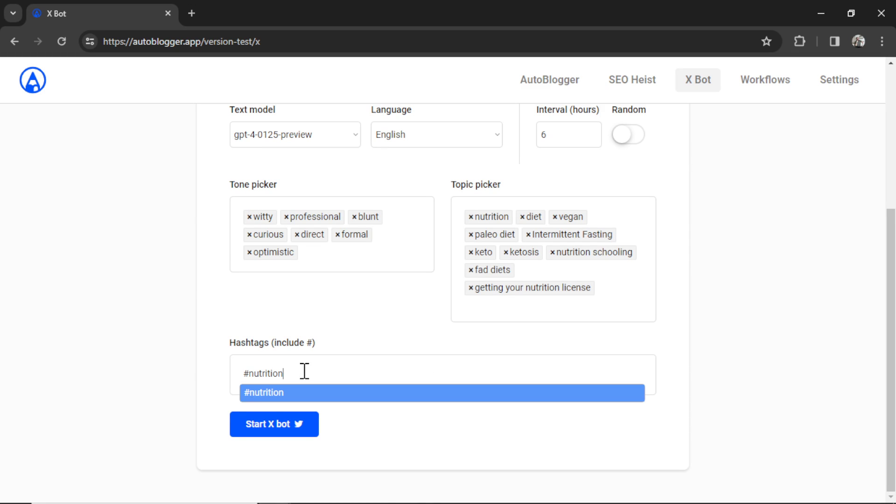
pyautogui.press('Return')
pyautogui.write('#diet')
pyautogui.press('Return')
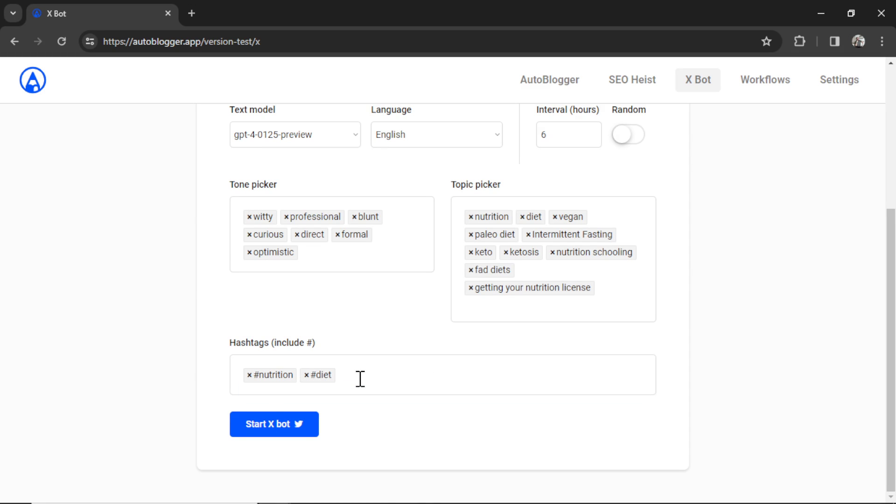
pyautogui.write('#foodie')
pyautogui.press('Return')
pyautogui.click(282, 436)
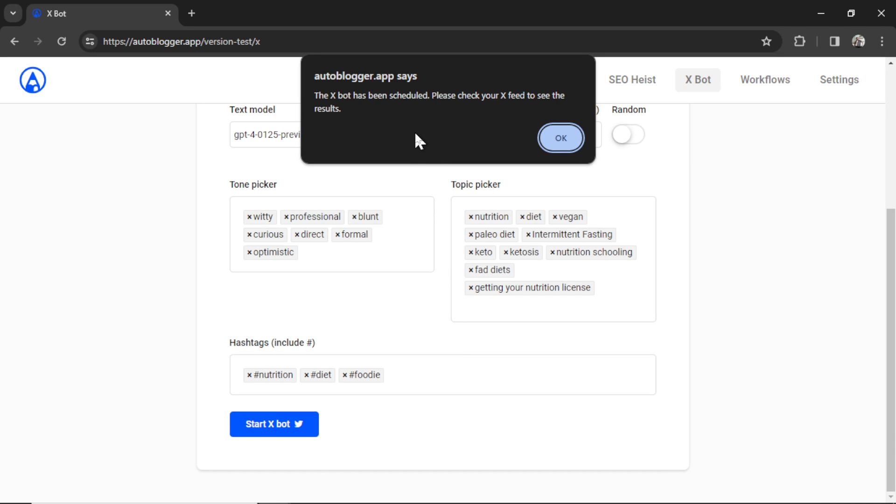
pyautogui.click(560, 138)
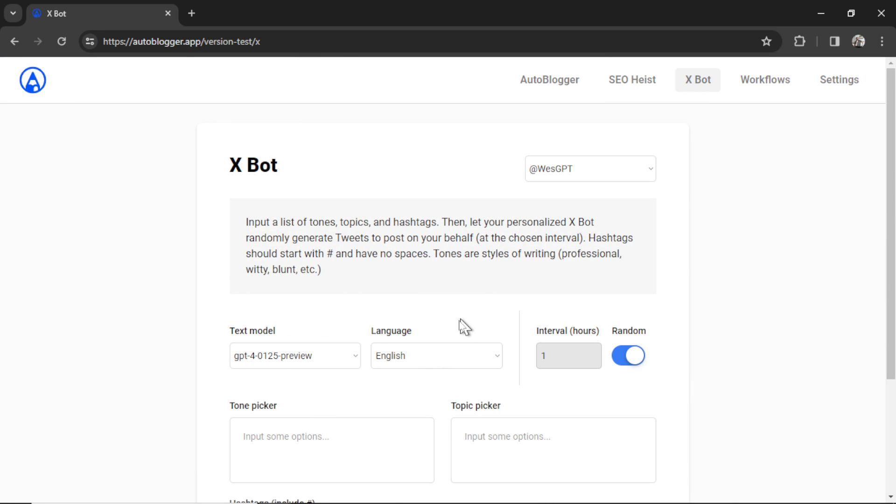
# Step: Open the details of the newest 6-hour X Bot workflow on the Workflows page and save them
pyautogui.click(777, 84)
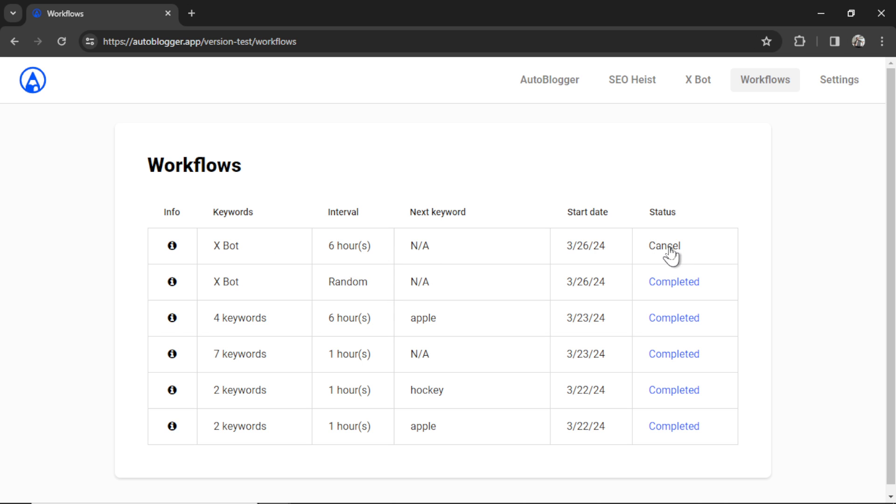
pyautogui.click(172, 246)
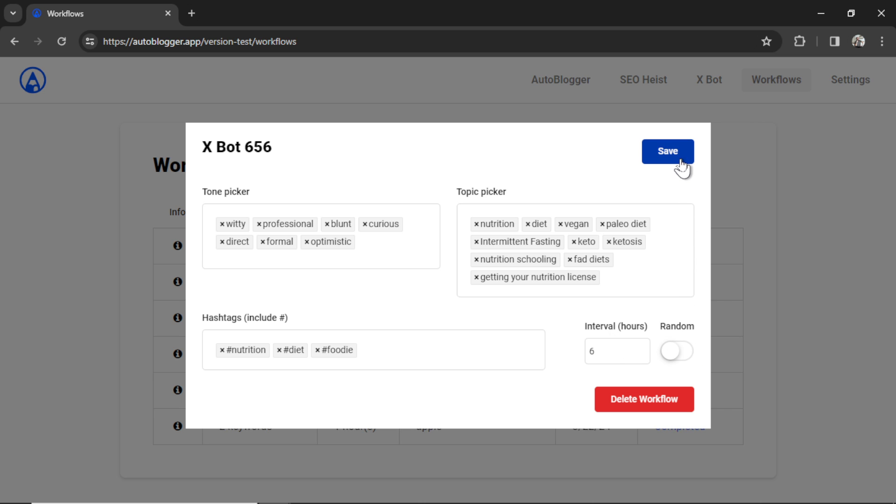
pyautogui.click(668, 151)
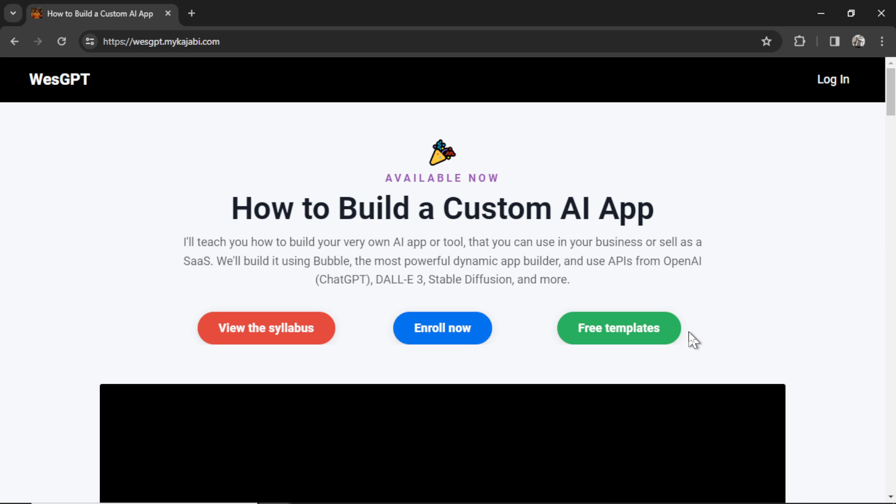
# Step: Look through the How to Build a Custom AI App course page and view its syllabus section
pyautogui.scroll(-6, 690, 340)
pyautogui.scroll(-1, 691, 340)
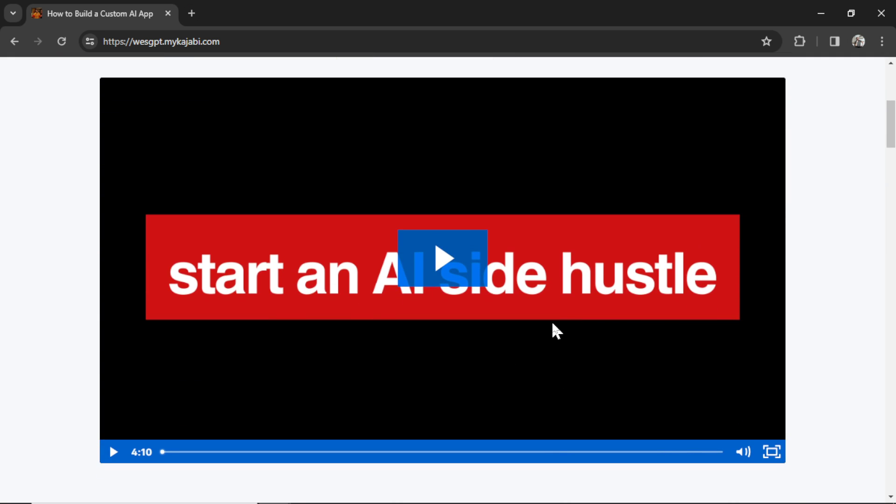
pyautogui.scroll(7, 344, 370)
pyautogui.click(295, 344)
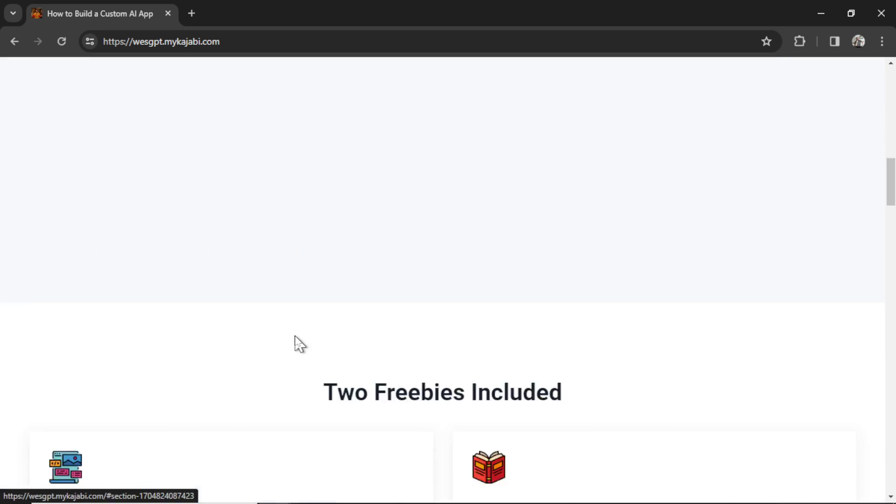
pyautogui.moveTo(889, 400); pyautogui.dragTo(892, 423)
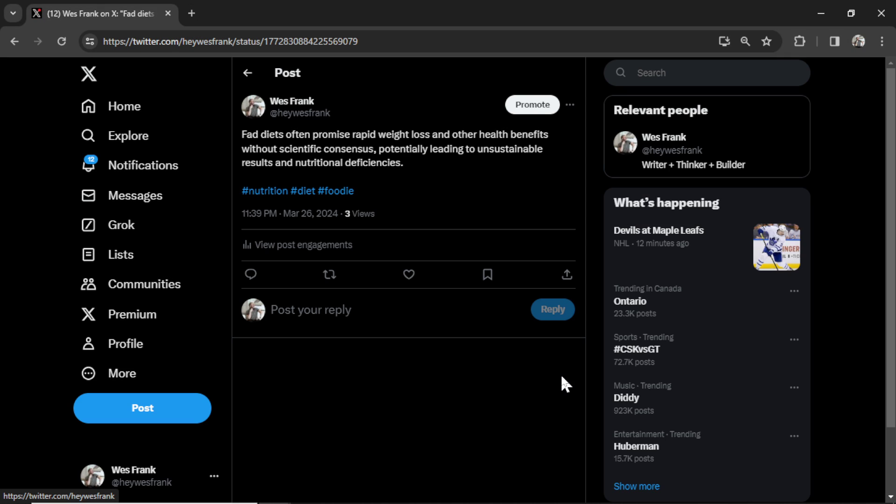